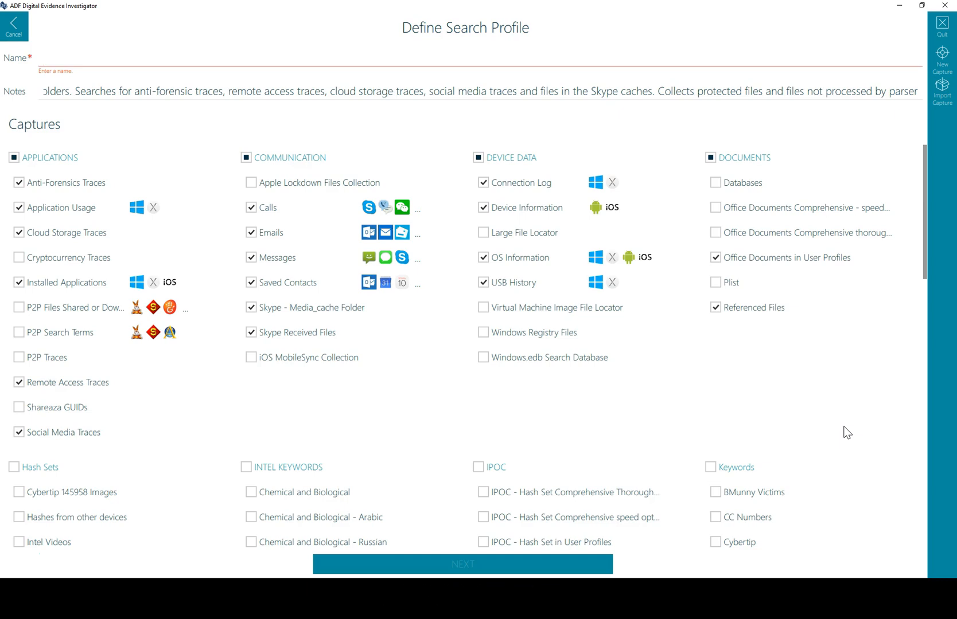
Create a keyword search capture with the group name Keywords and the capture name Keyword list 1
left_click(939, 75)
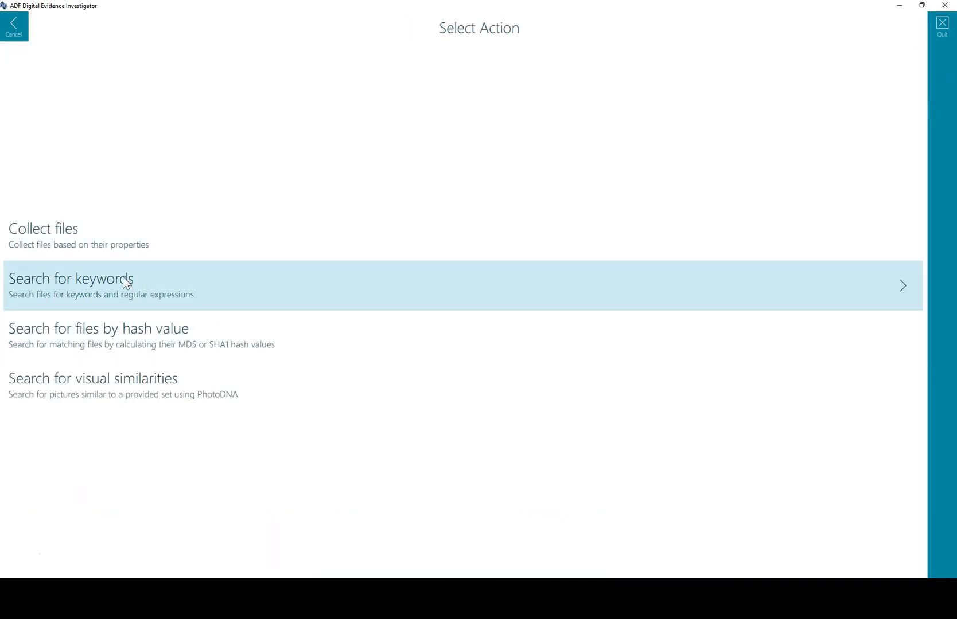
left_click(123, 278)
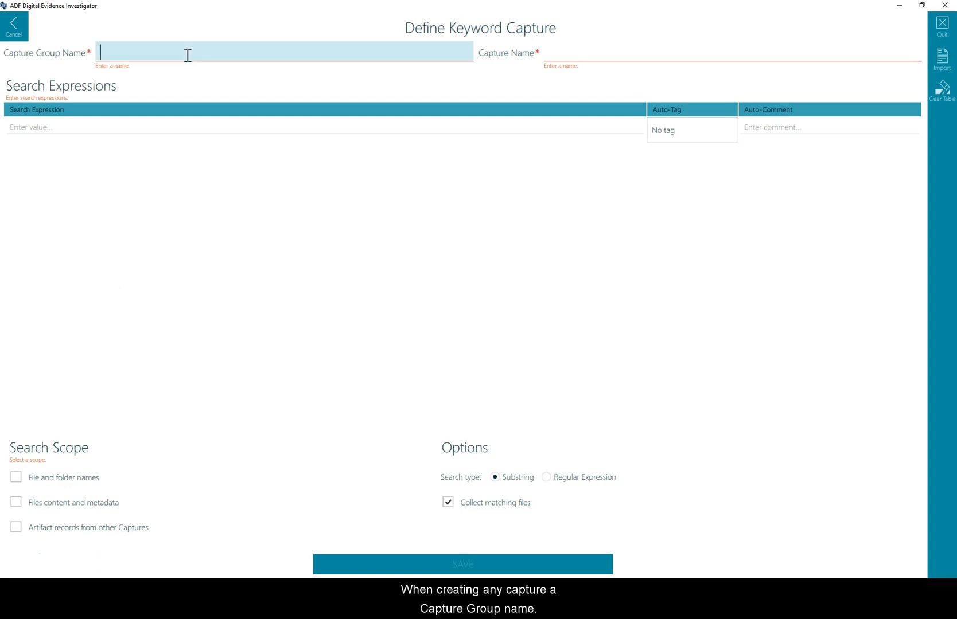
type("Keywords")
key("Tab")
type("Keywor")
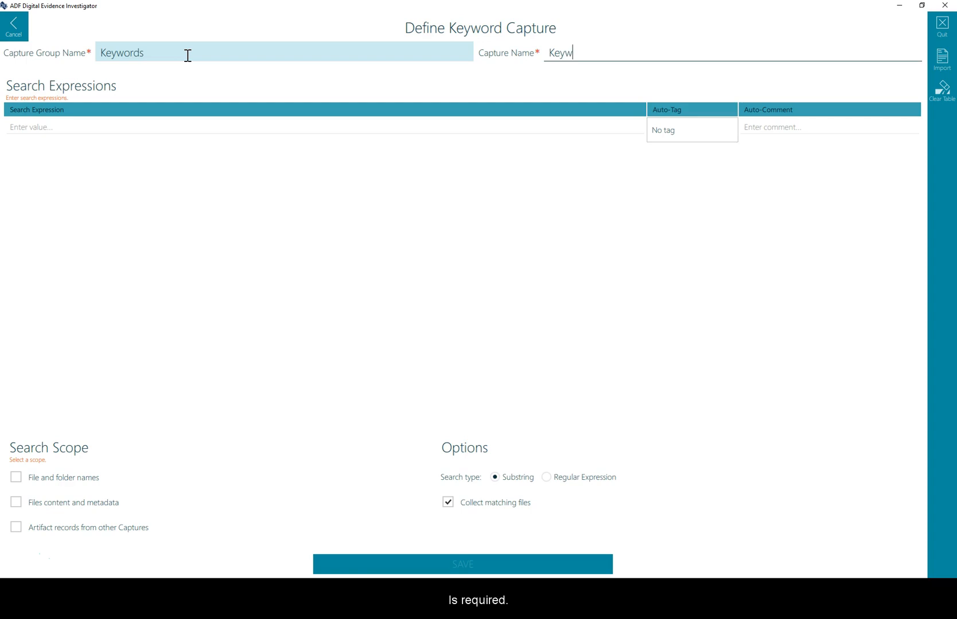
type("d lis")
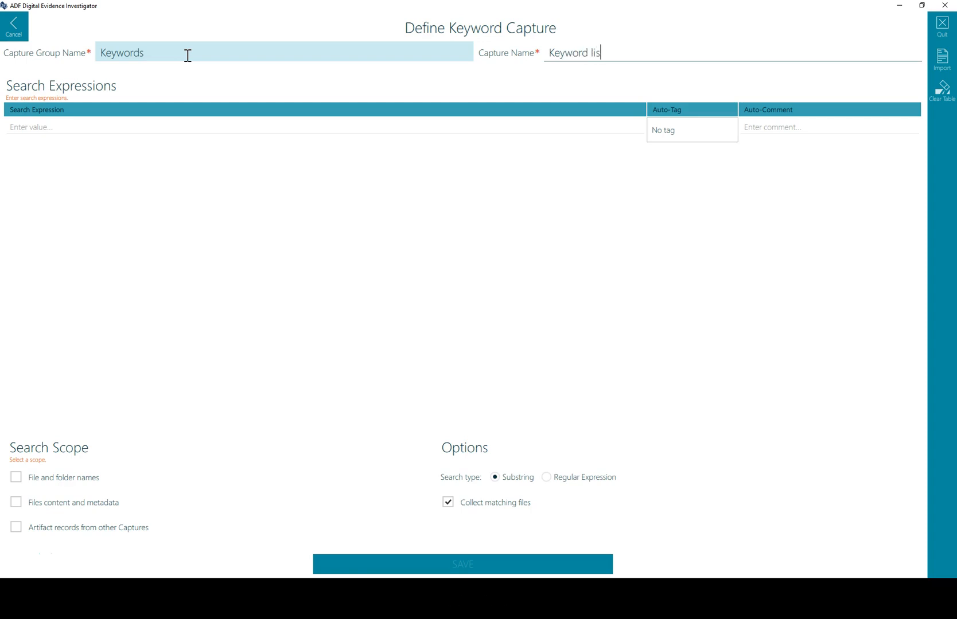
type("t 1")
Narrow the Search Expression column and add the victim's name as a search expression with auto-tag 7 and the auto-comment Victim
left_click(124, 127)
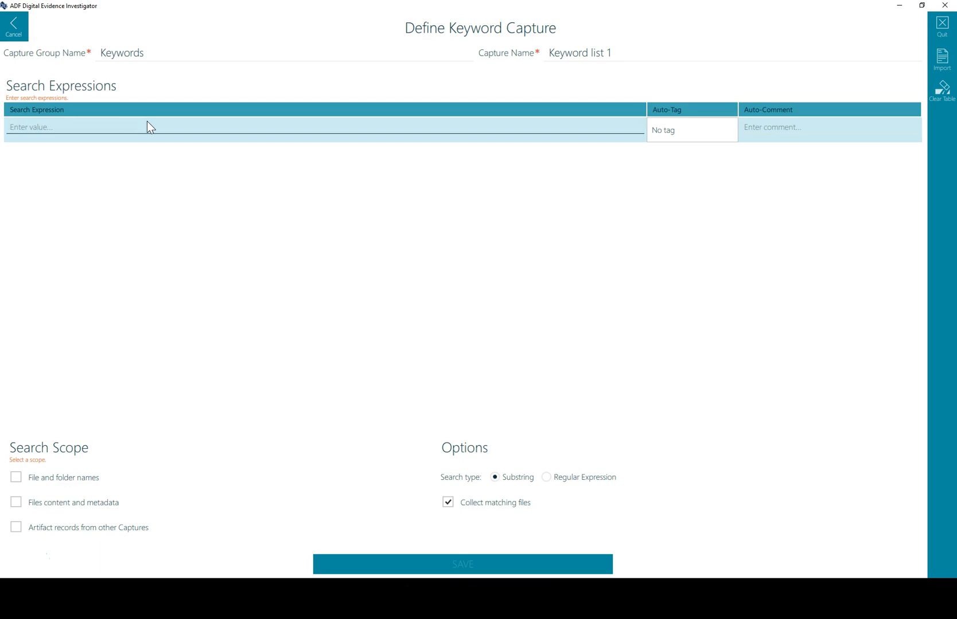
left_click_drag(645, 109, 148, 112)
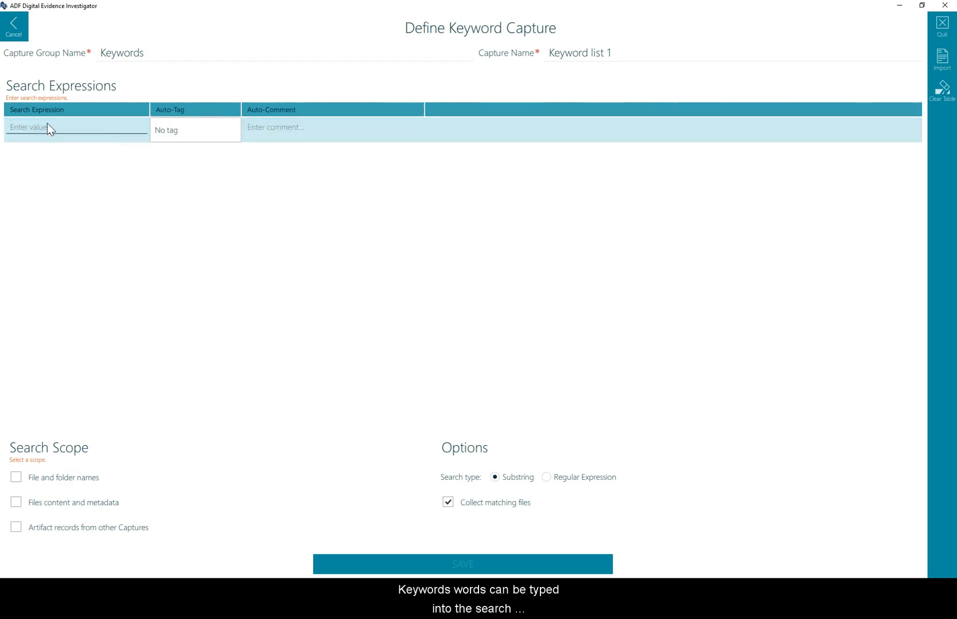
type("Delmar")
left_click(183, 132)
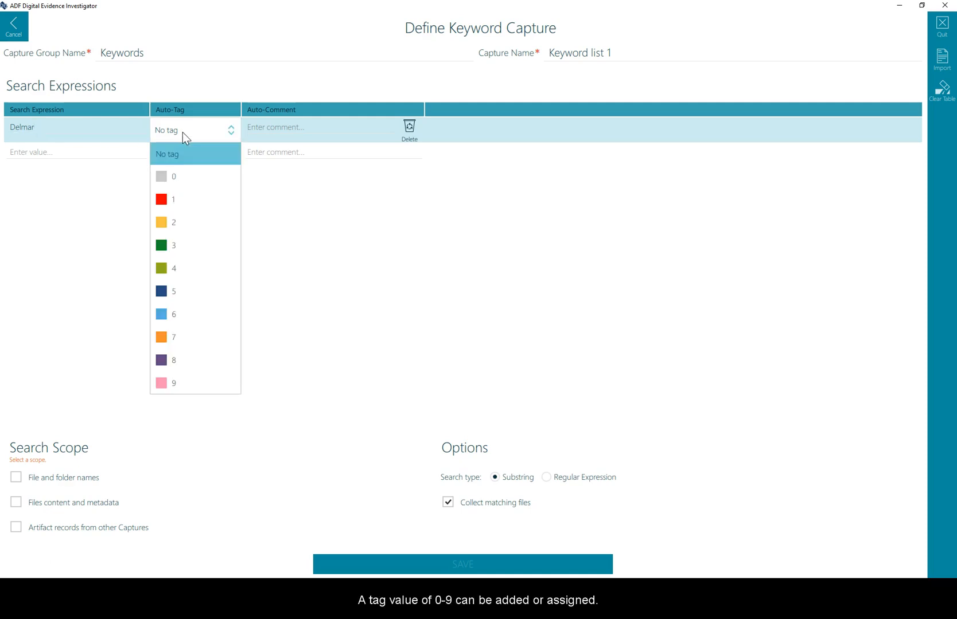
left_click(187, 341)
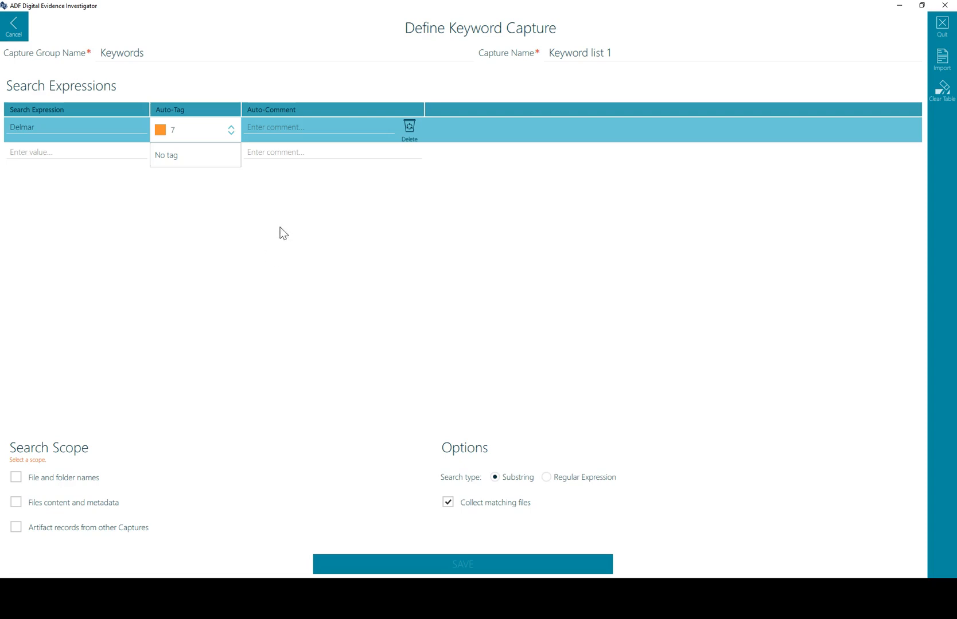
left_click(268, 128)
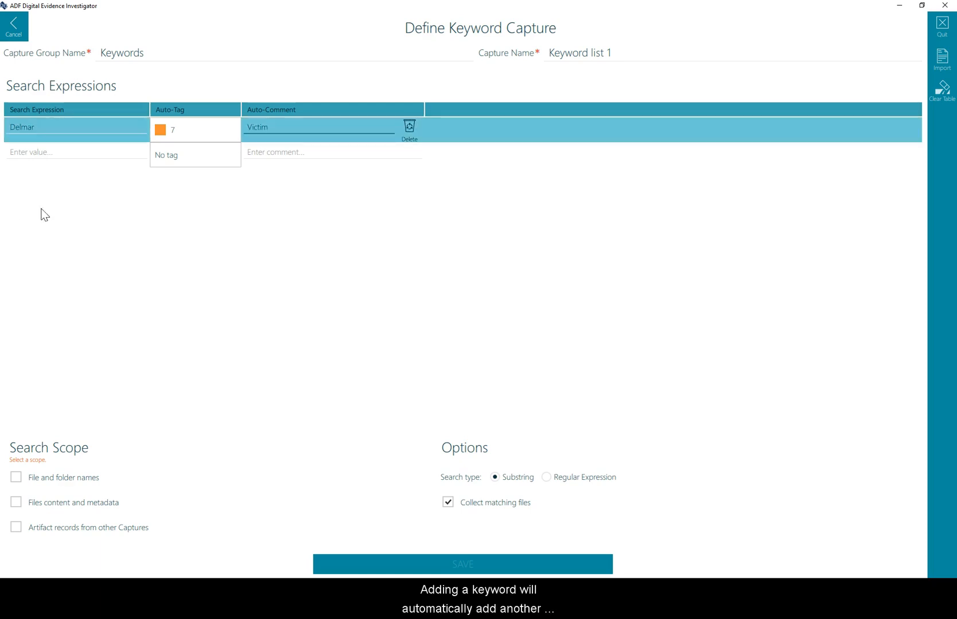
left_click(42, 151)
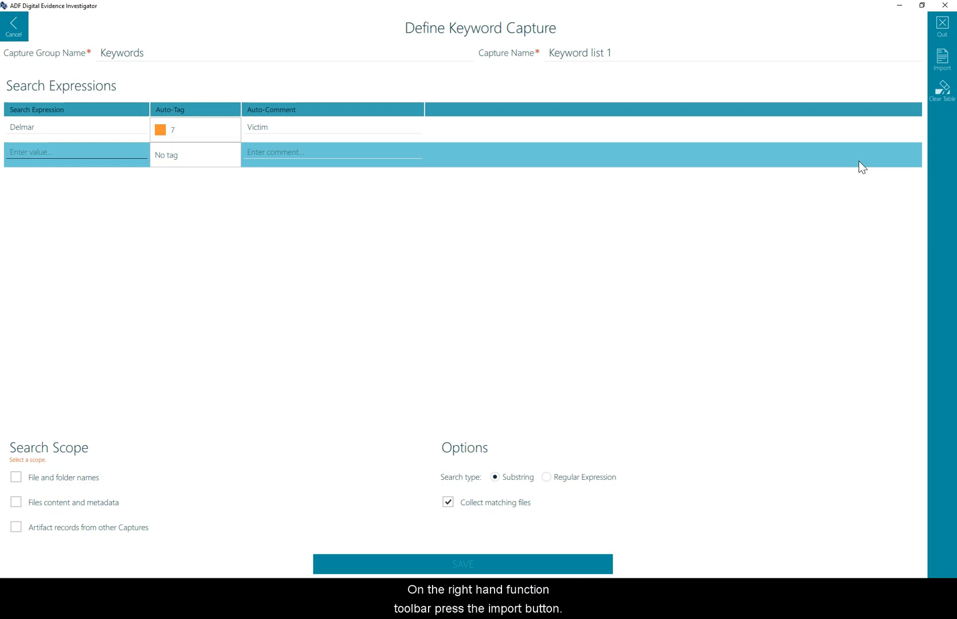
Start a keyword import and list files of all types in the Keywords folder
left_click(947, 60)
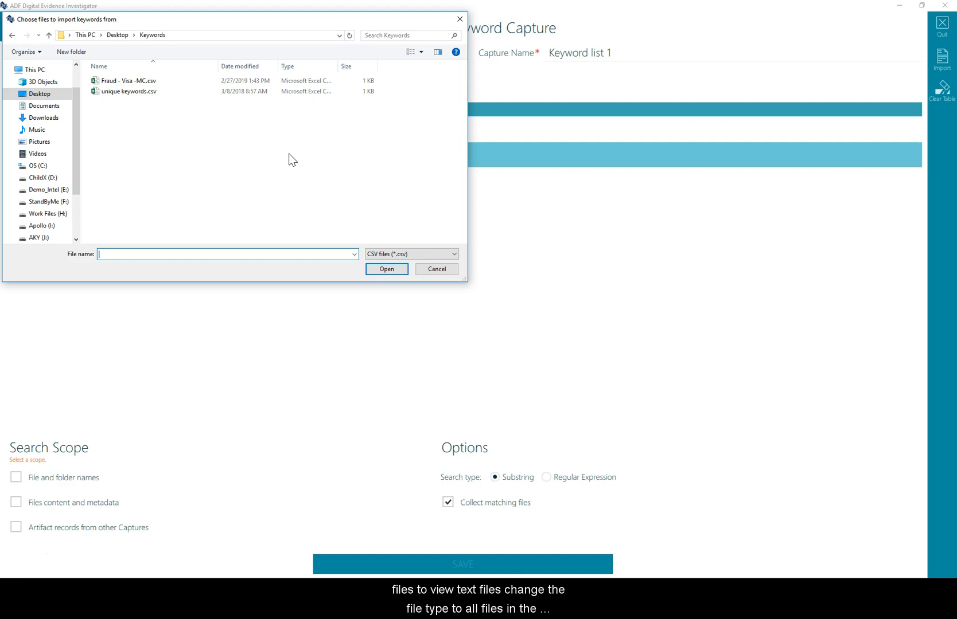
left_click(435, 256)
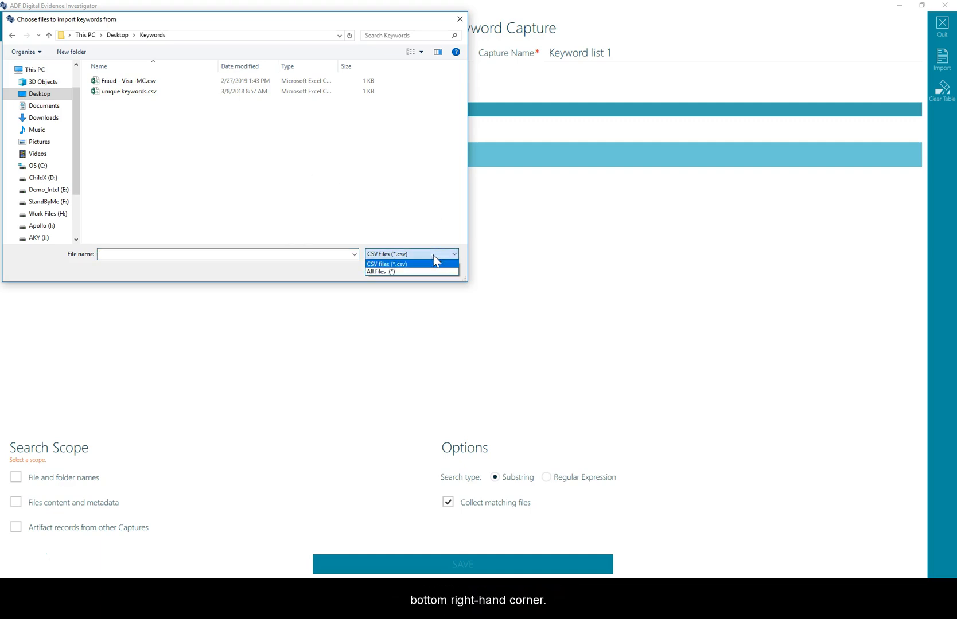
left_click(408, 271)
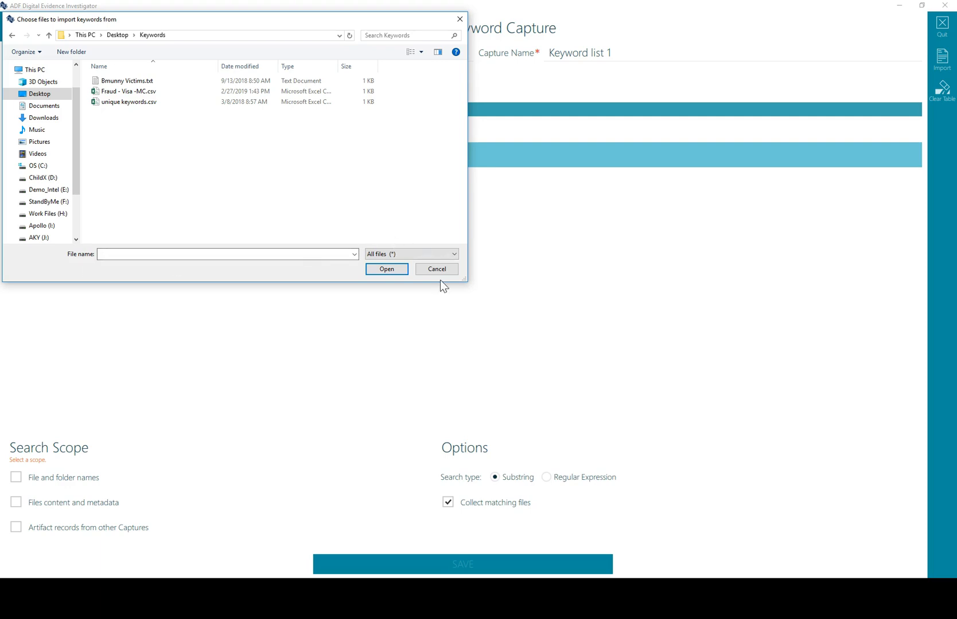
Examine how the keyword files Fraud - Visa -MC.csv and Bmunny Victims.txt are formatted, including their header rows
left_click(246, 591)
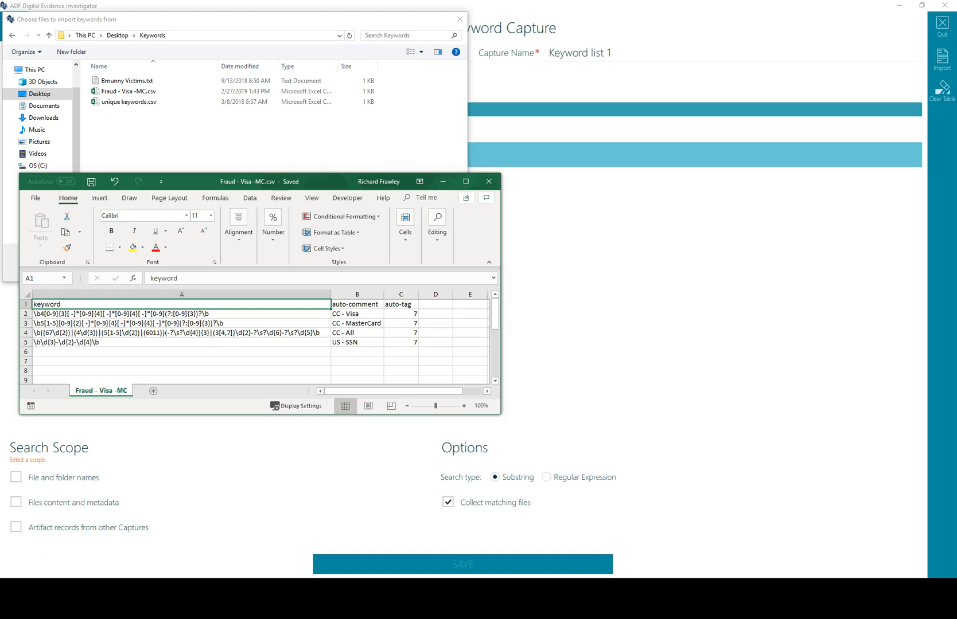
left_click(207, 589)
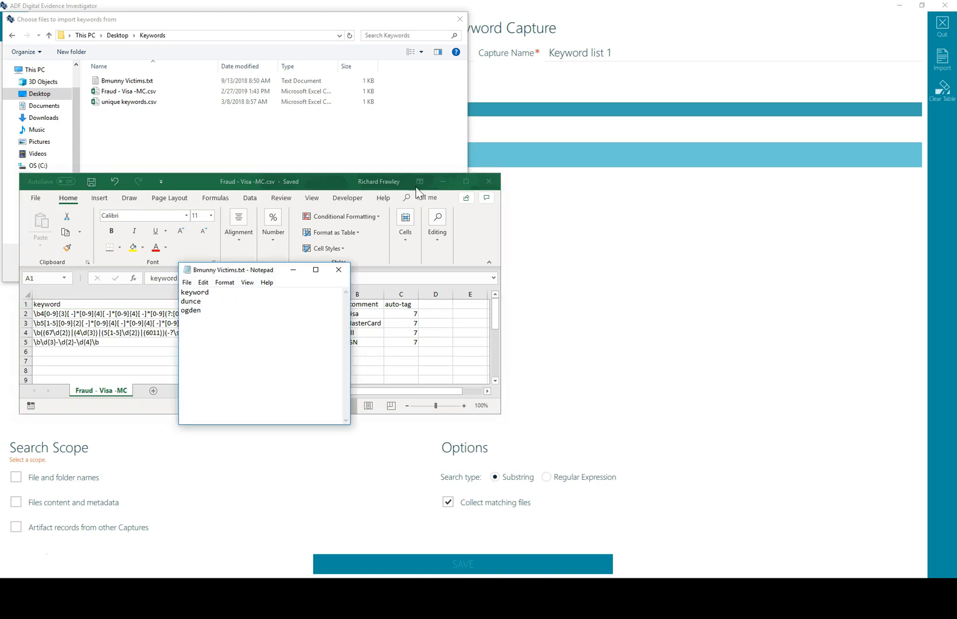
left_click(443, 181)
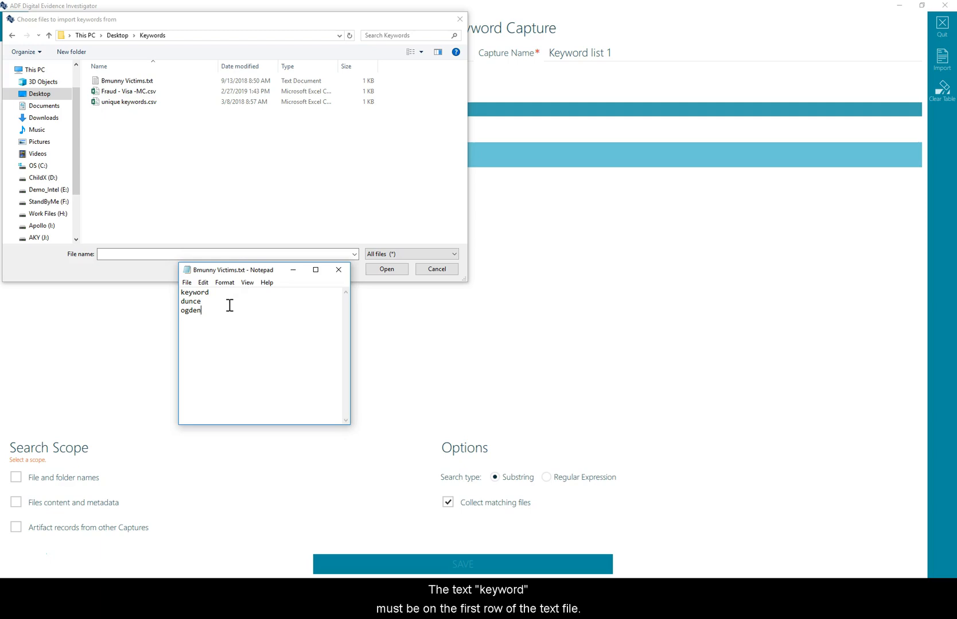
left_click(213, 293)
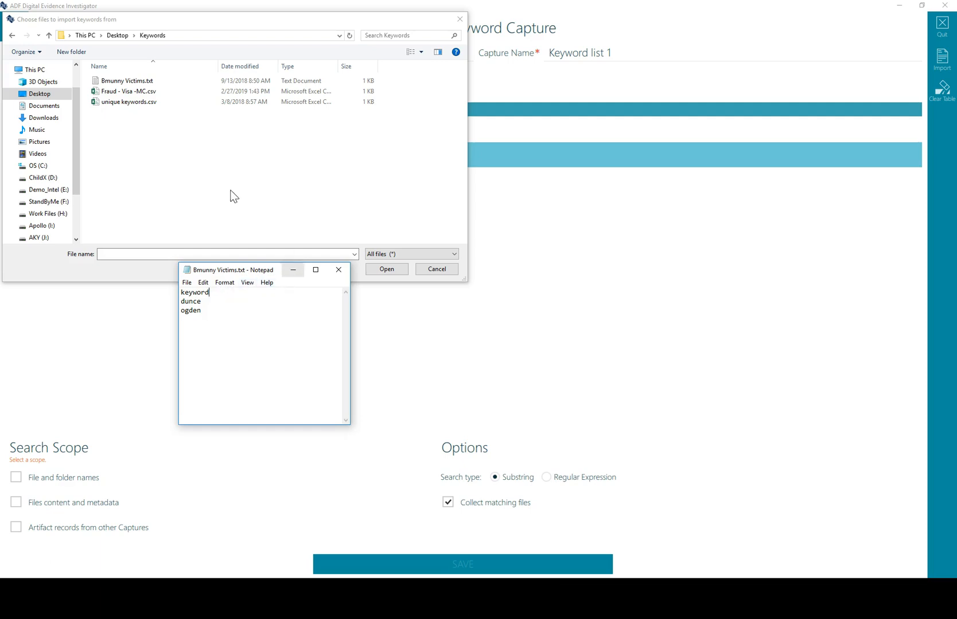
left_click(294, 269)
Import the keywords from unique keywords.csv into the search expressions
left_click(146, 104)
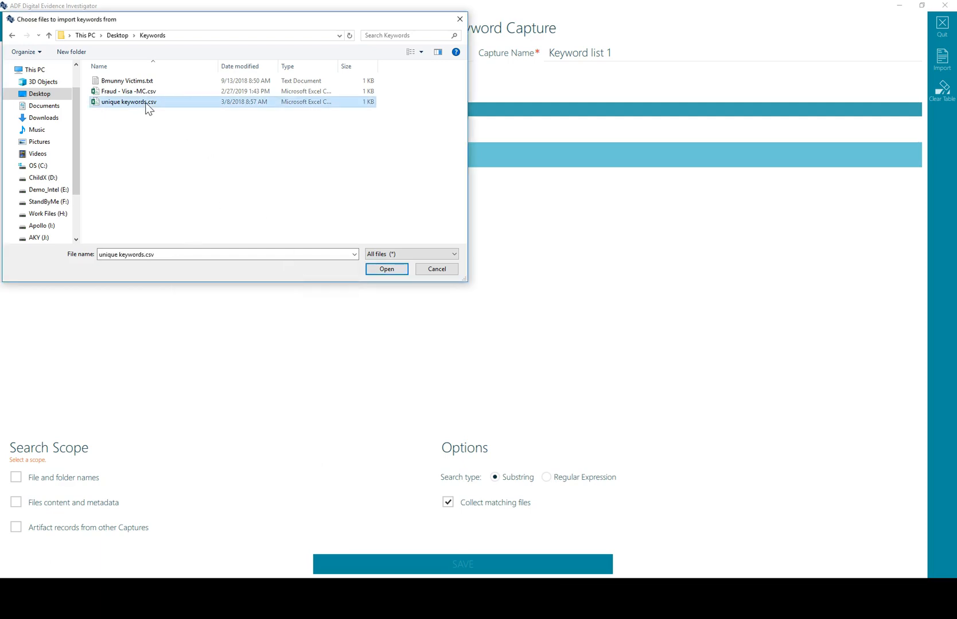
left_click(385, 271)
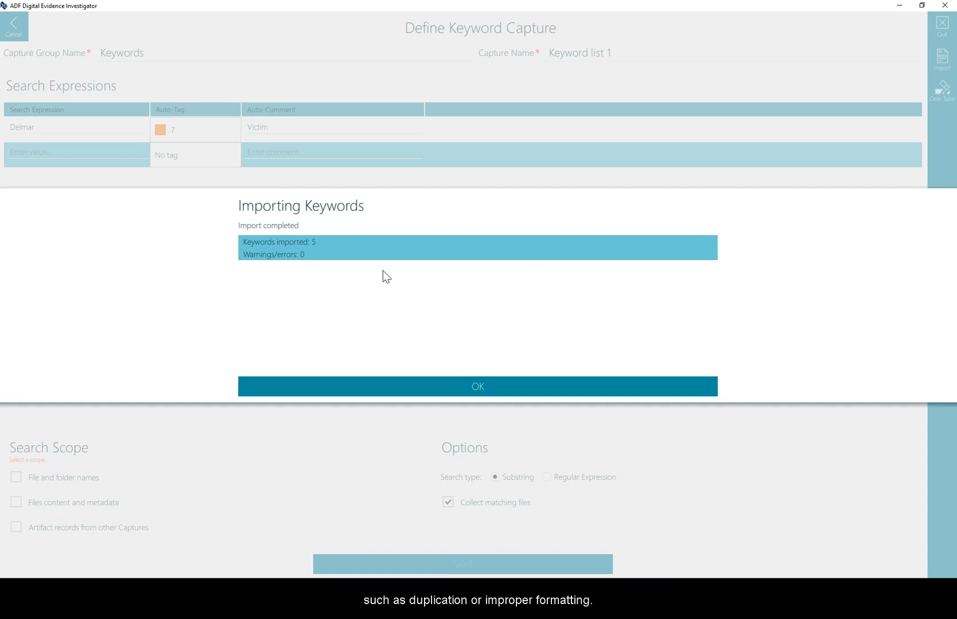
left_click(482, 389)
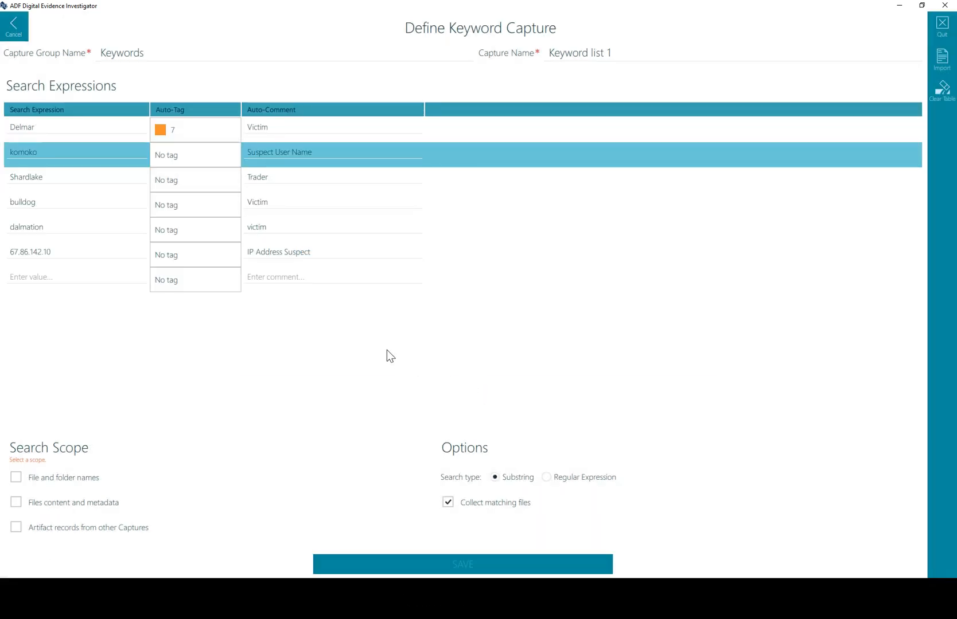
Delete the dalmation keyword and clear the entire search expression table
mouse_move(315, 246)
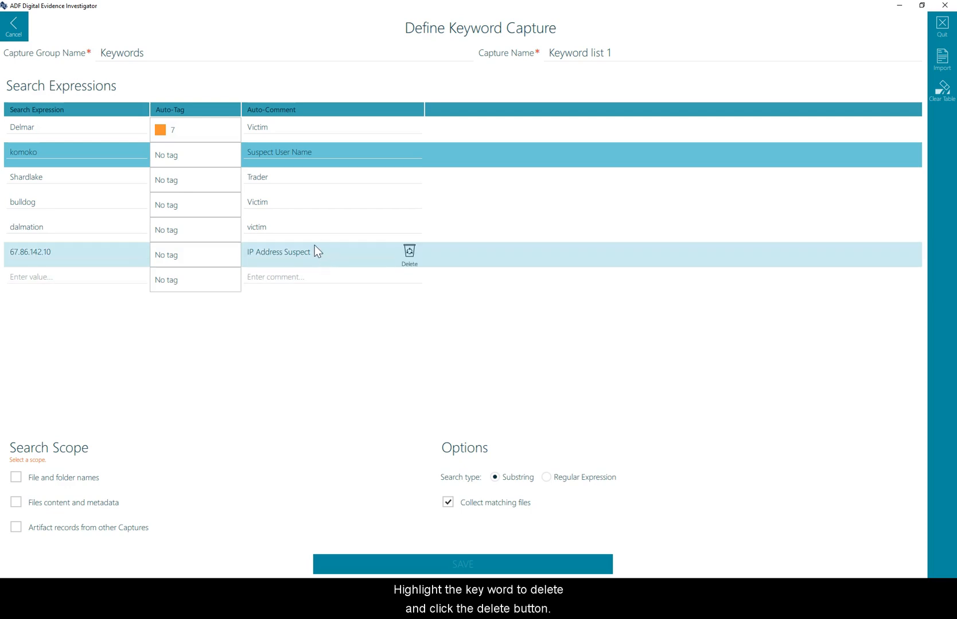
left_click(408, 228)
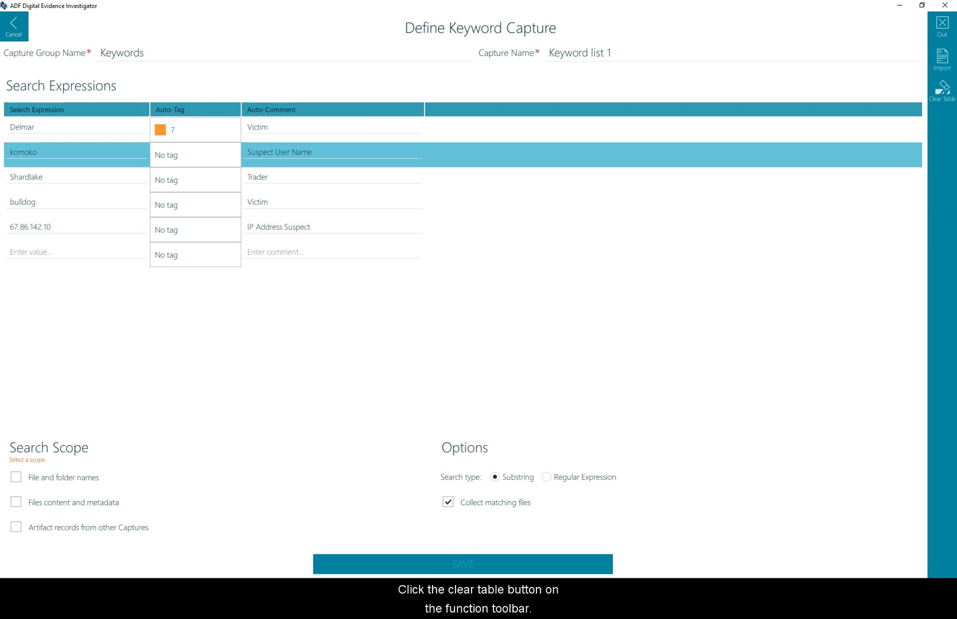
left_click(941, 94)
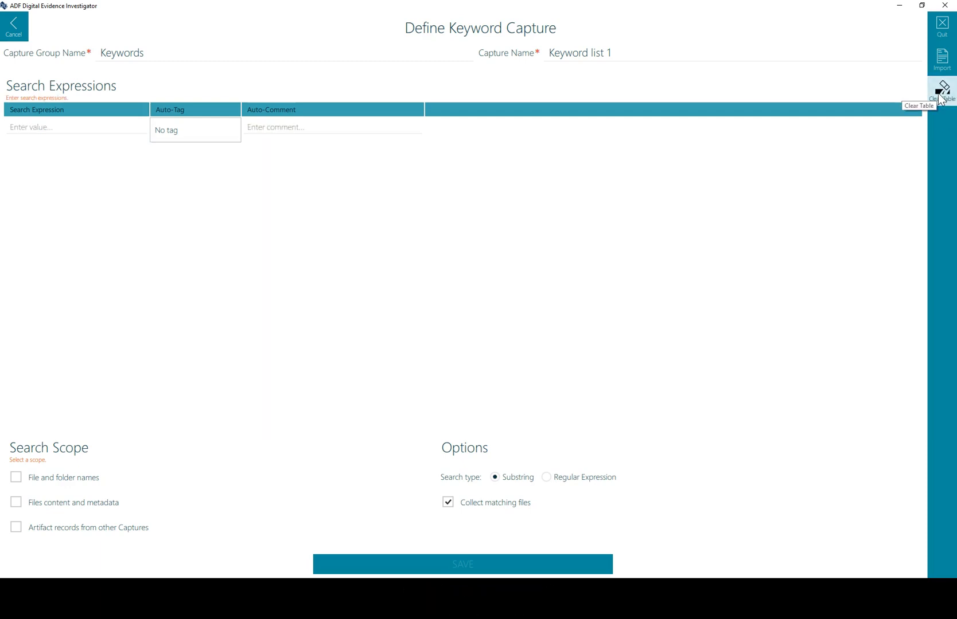
Import unique keywords.csv again into the emptied search expression table
left_click(941, 62)
left_click(389, 271)
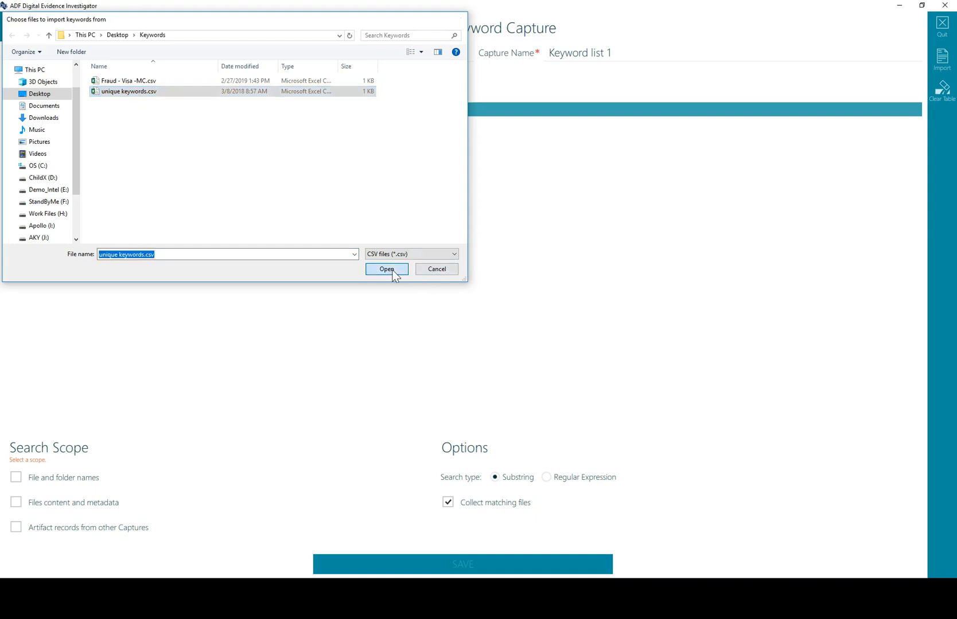
left_click(457, 383)
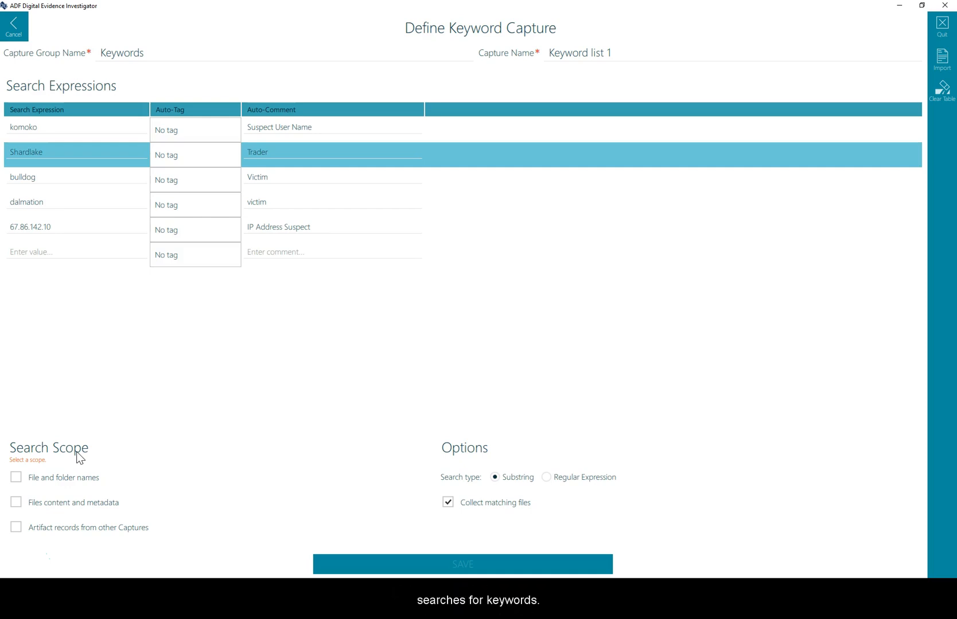
Set the search scope to file and folder names plus artifact records from other captures, and the search type to Regular Expression
left_click(17, 480)
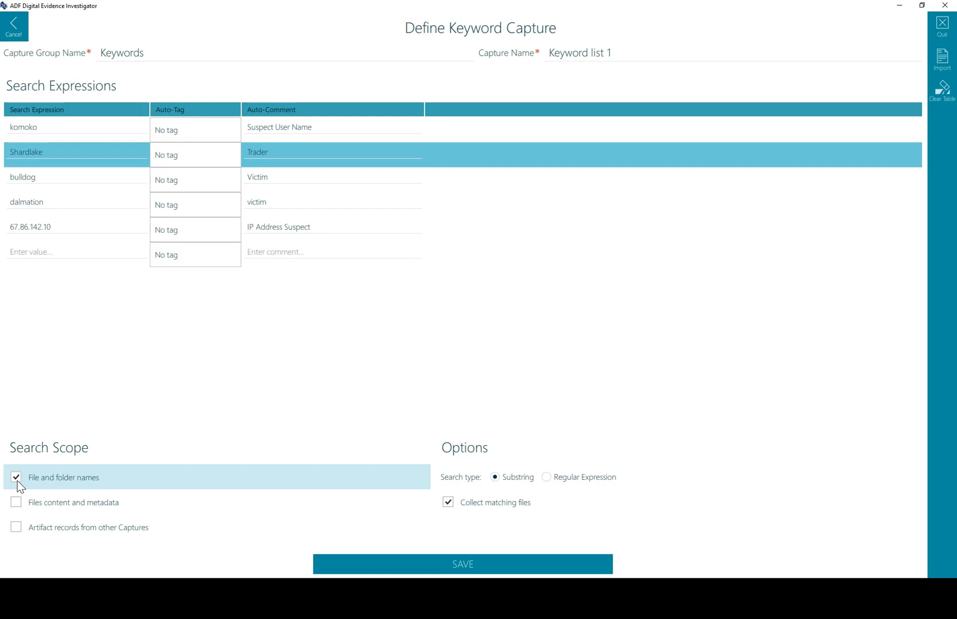
left_click(28, 538)
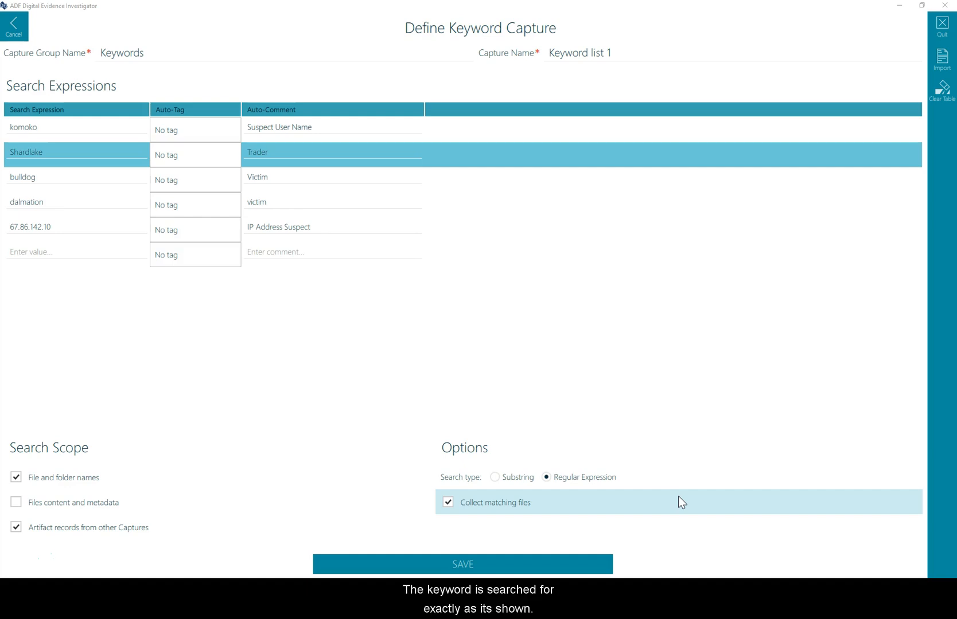
left_click(520, 482)
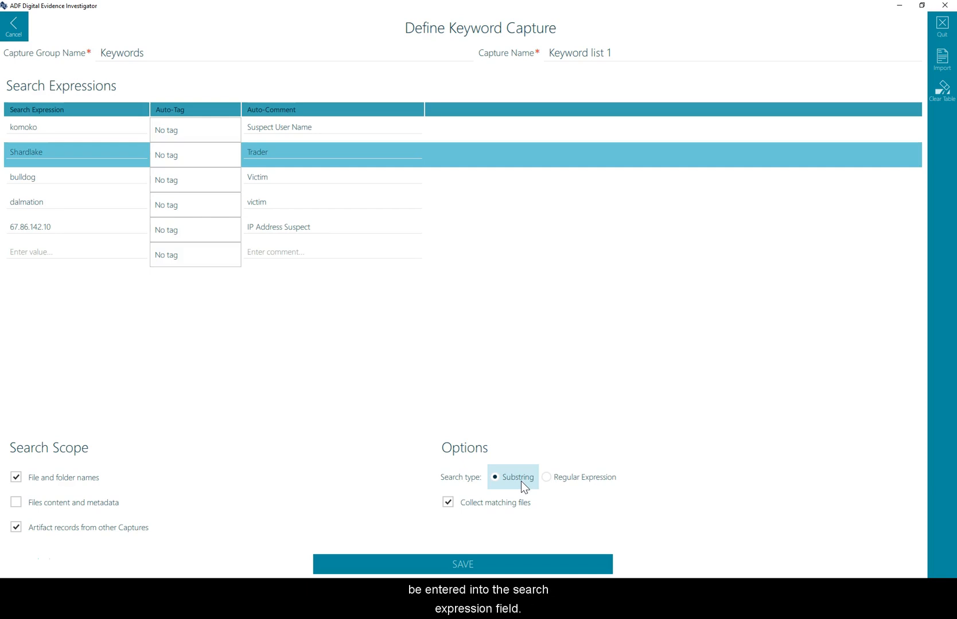
left_click(587, 477)
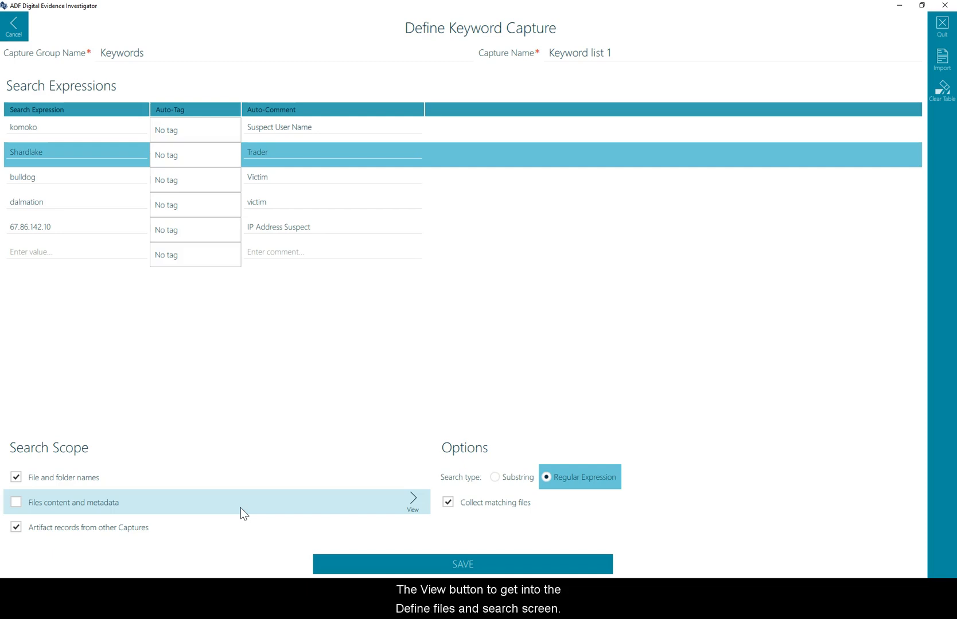
Define the files whose content is searched as specific files of the types Binary File, Document and P2P File
left_click(412, 503)
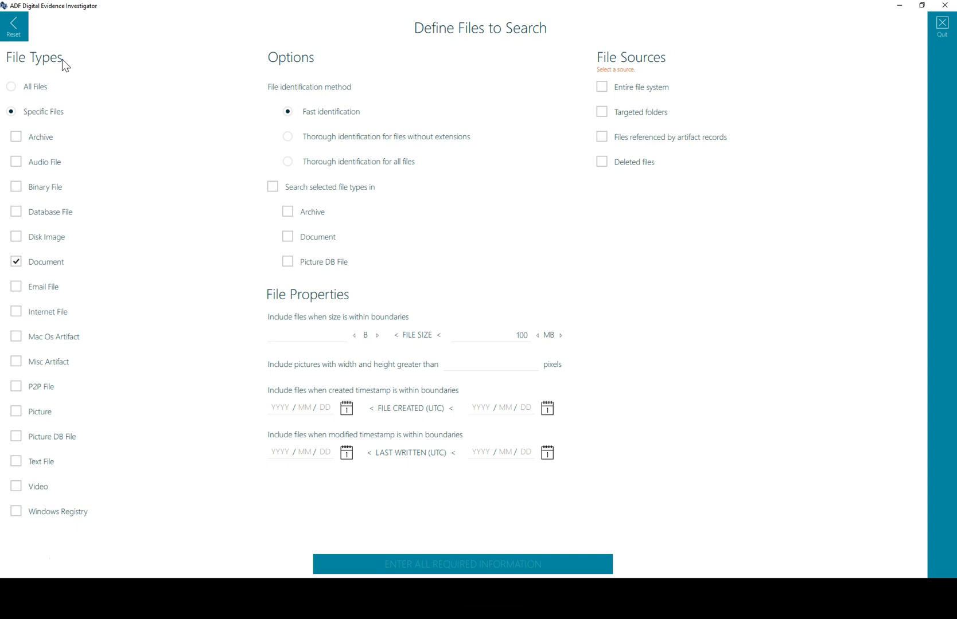
left_click(32, 93)
left_click(32, 111)
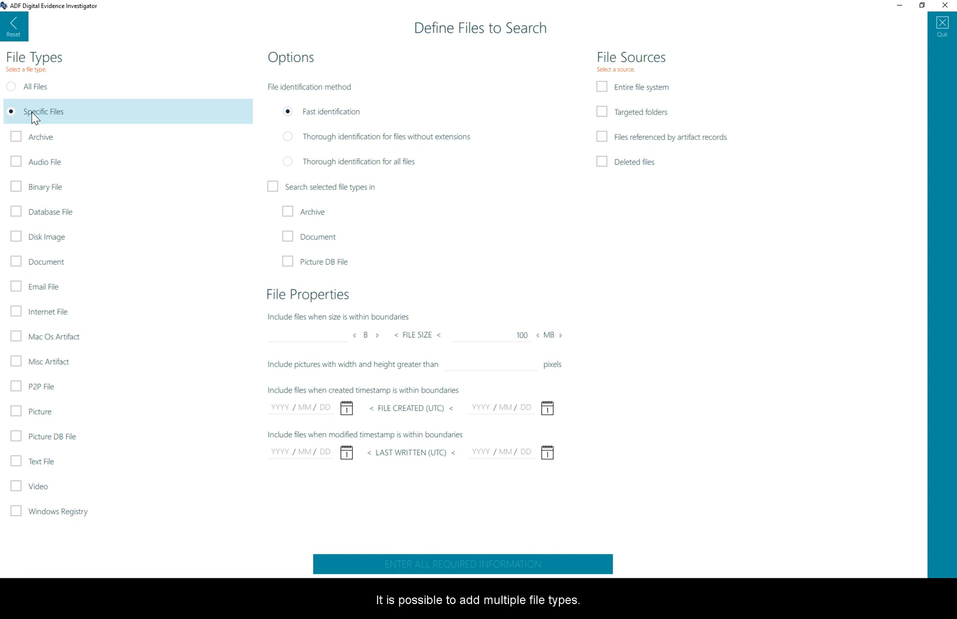
left_click(18, 190)
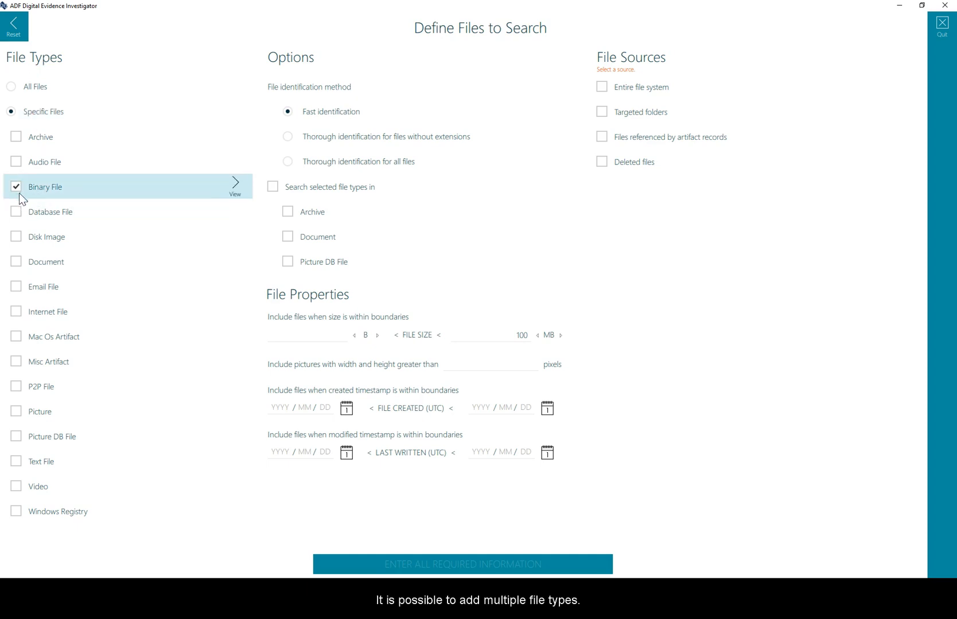
left_click(18, 264)
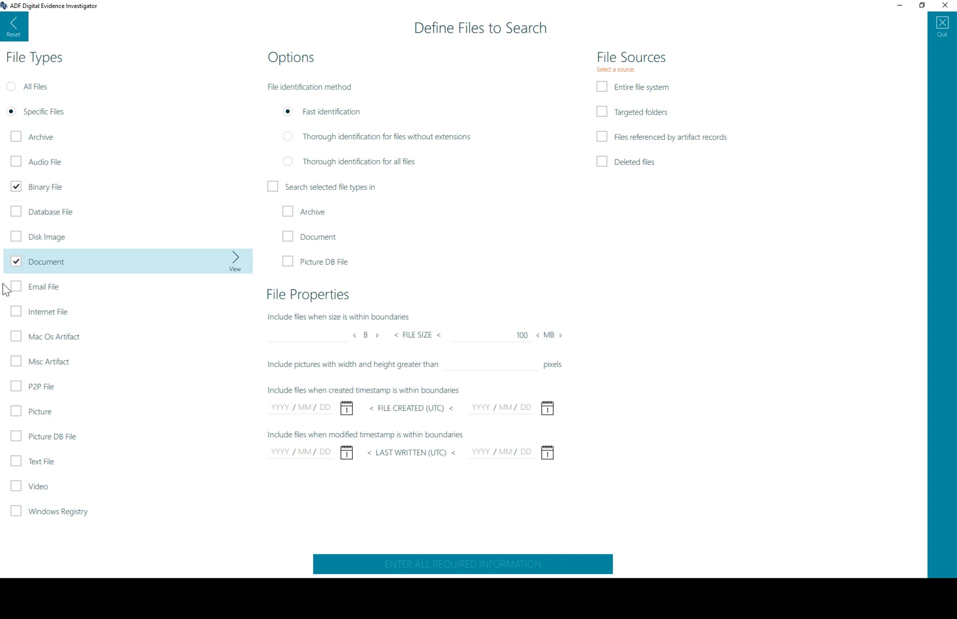
left_click(15, 389)
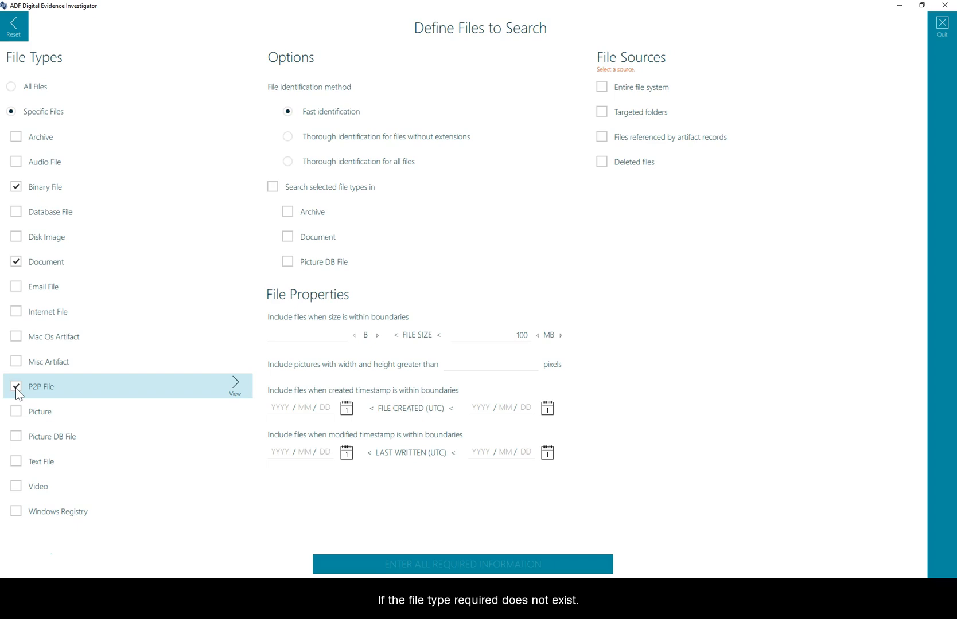
left_click(235, 387)
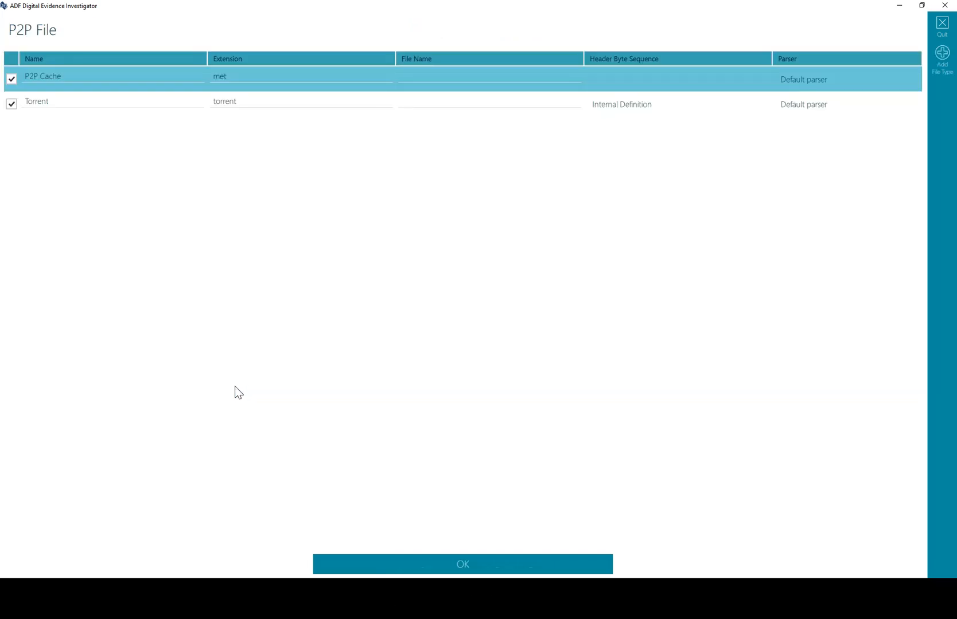
left_click(950, 65)
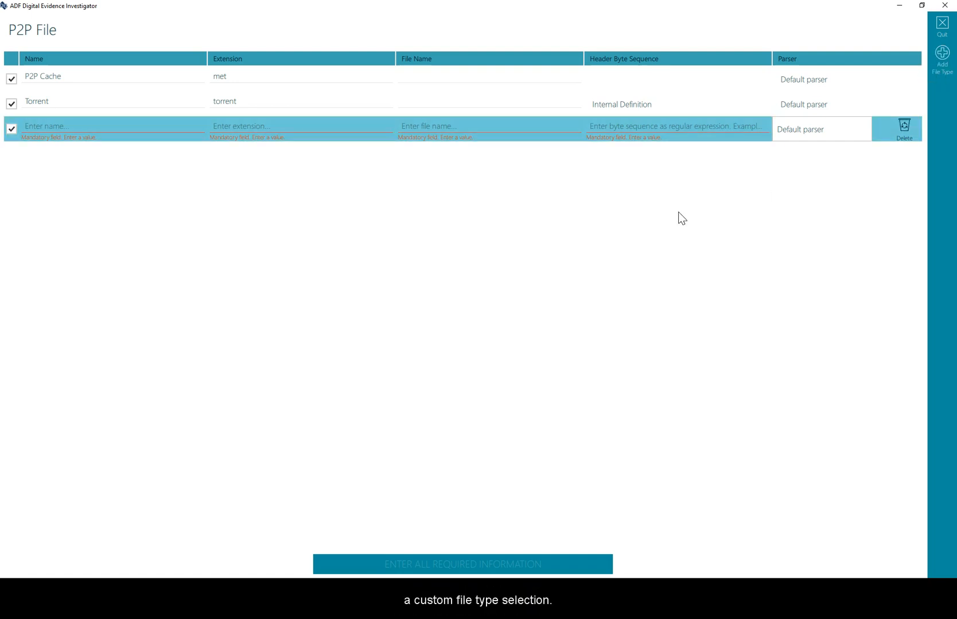
left_click(904, 131)
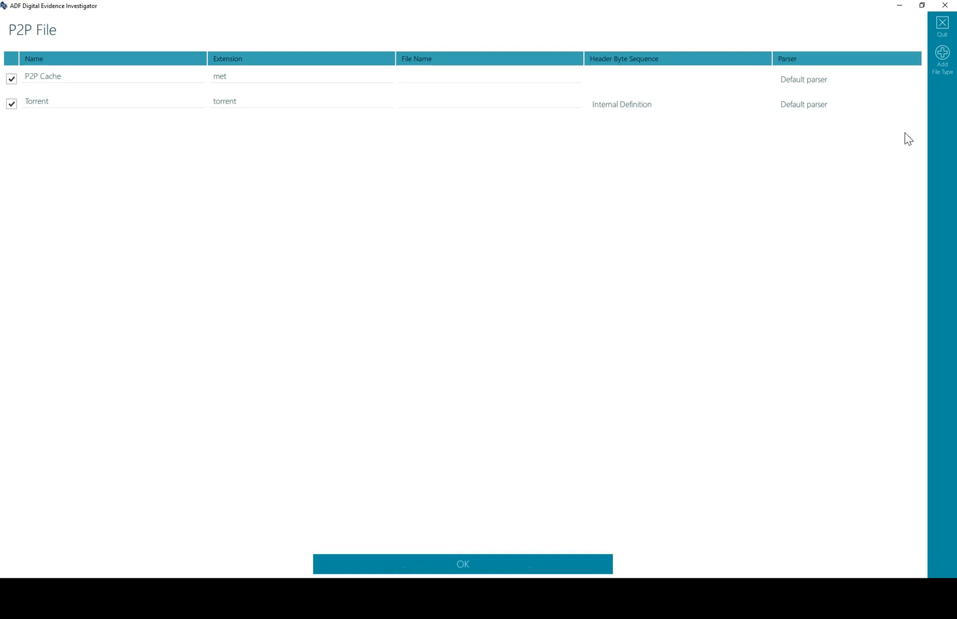
left_click(454, 565)
Clear the earlier file type selections by choosing All Files and returning to Specific Files, leaving Document unselected
left_click(29, 93)
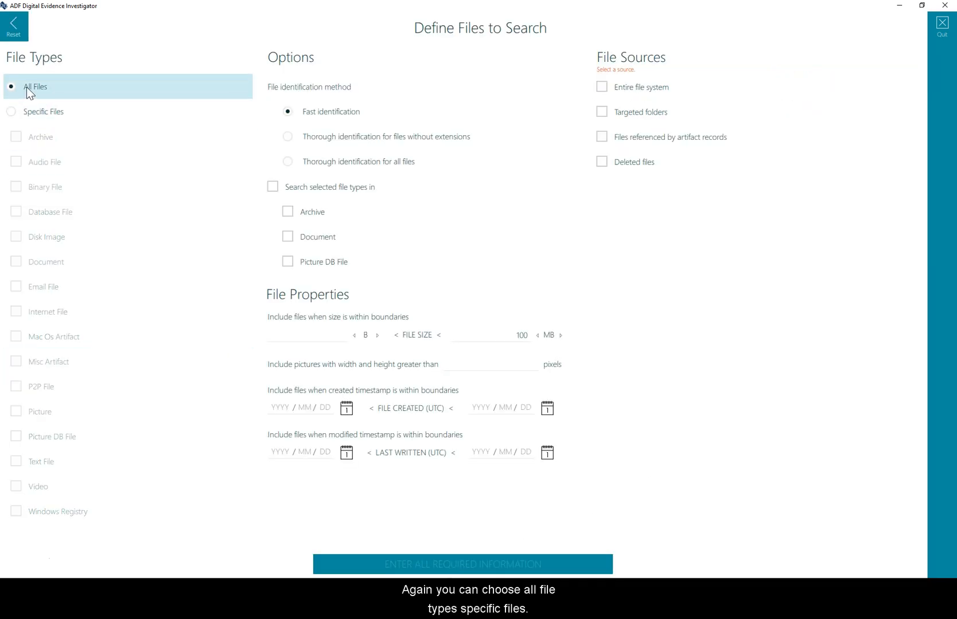
left_click(23, 111)
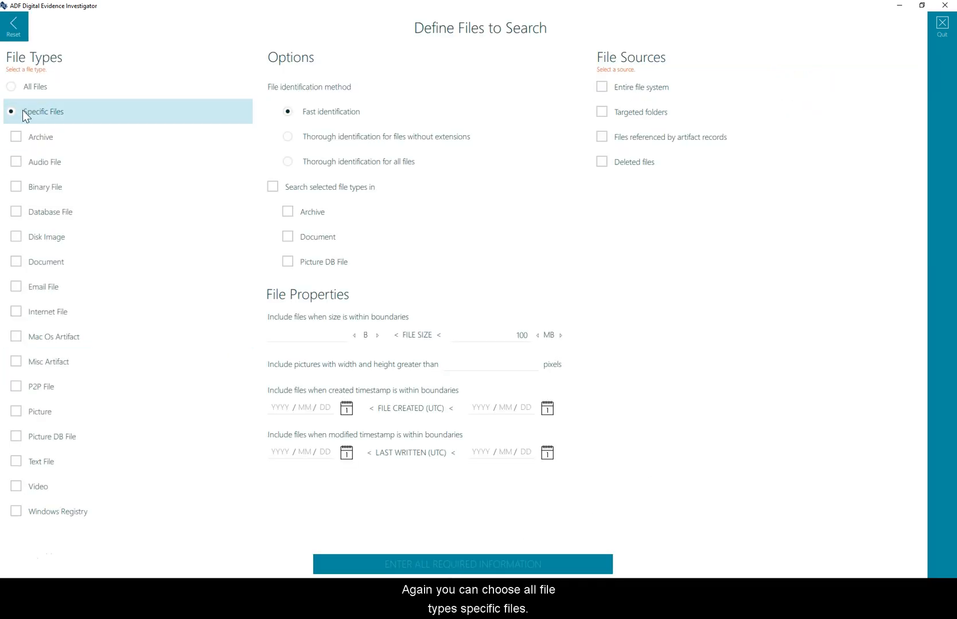
left_click(16, 266)
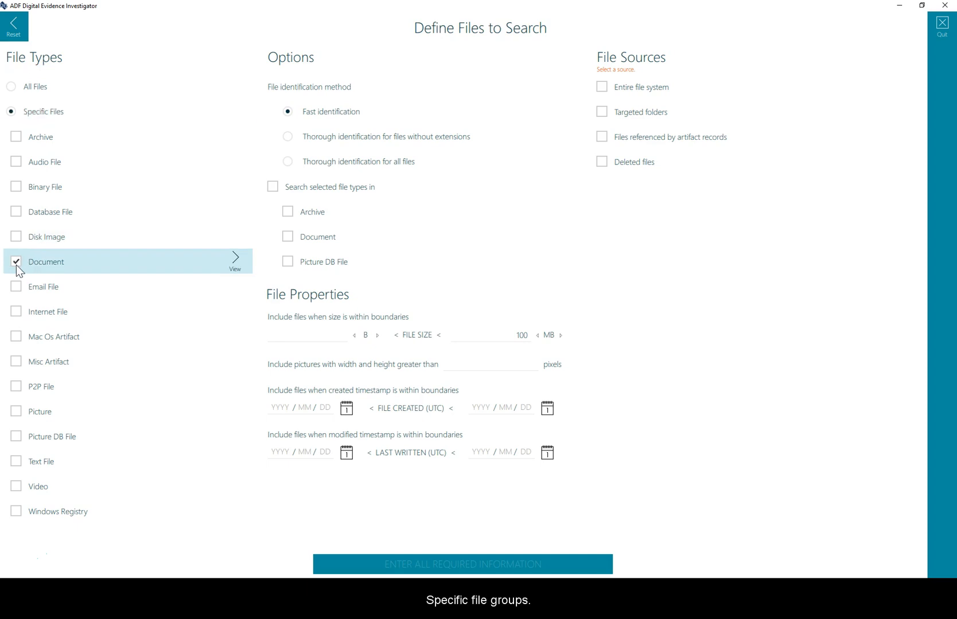
left_click(15, 263)
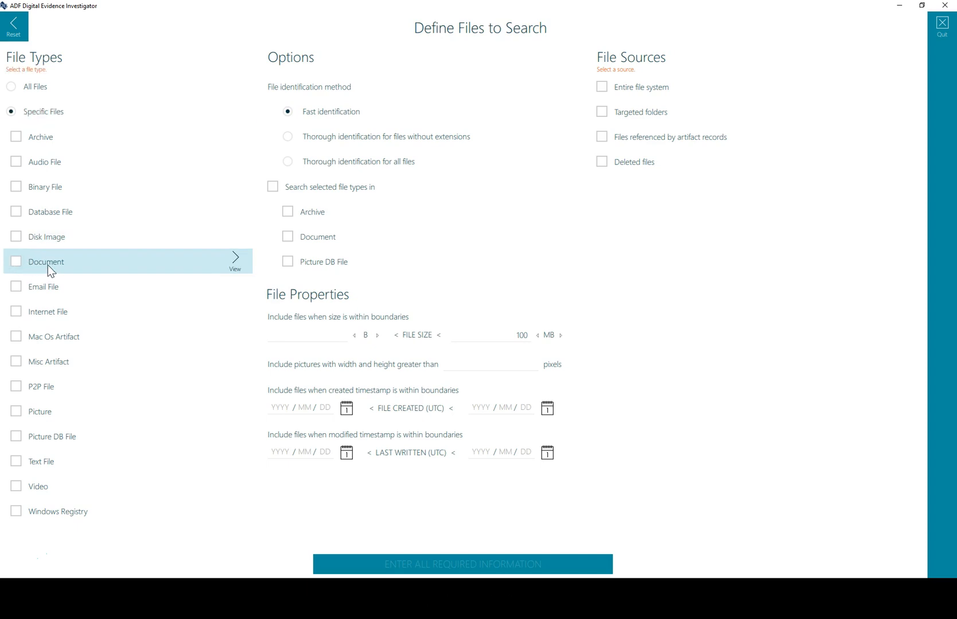
Limit the Document file types to Portable Document Format and also include the Text File type
left_click(235, 265)
scroll(118, 329, "down", 3)
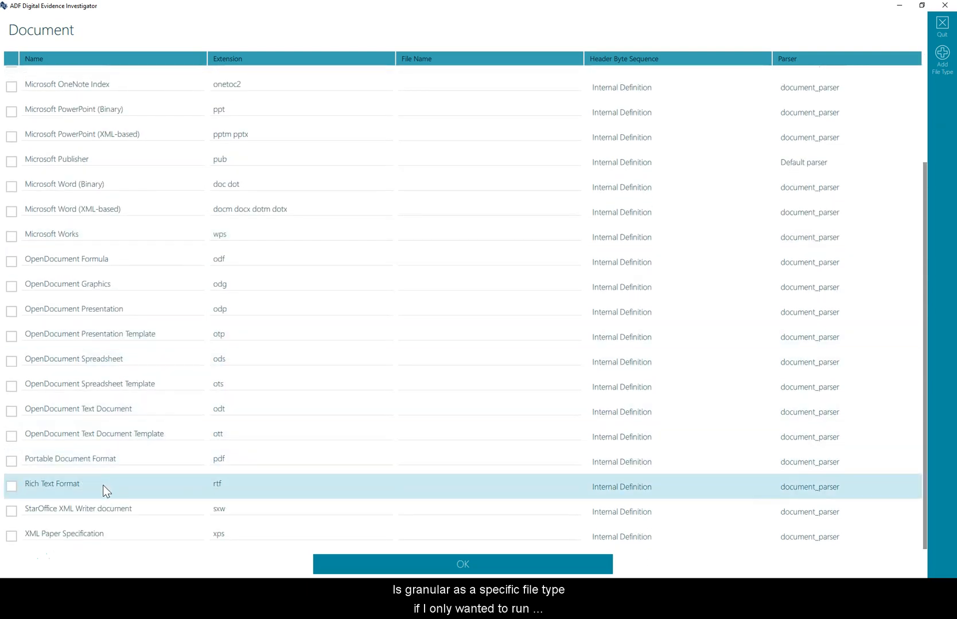
left_click(12, 461)
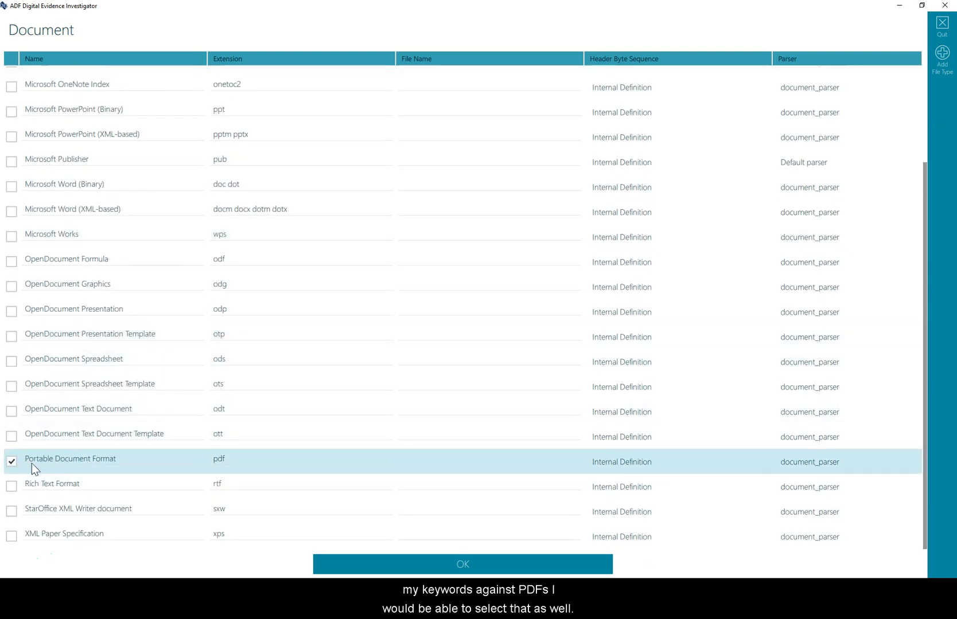
left_click(498, 564)
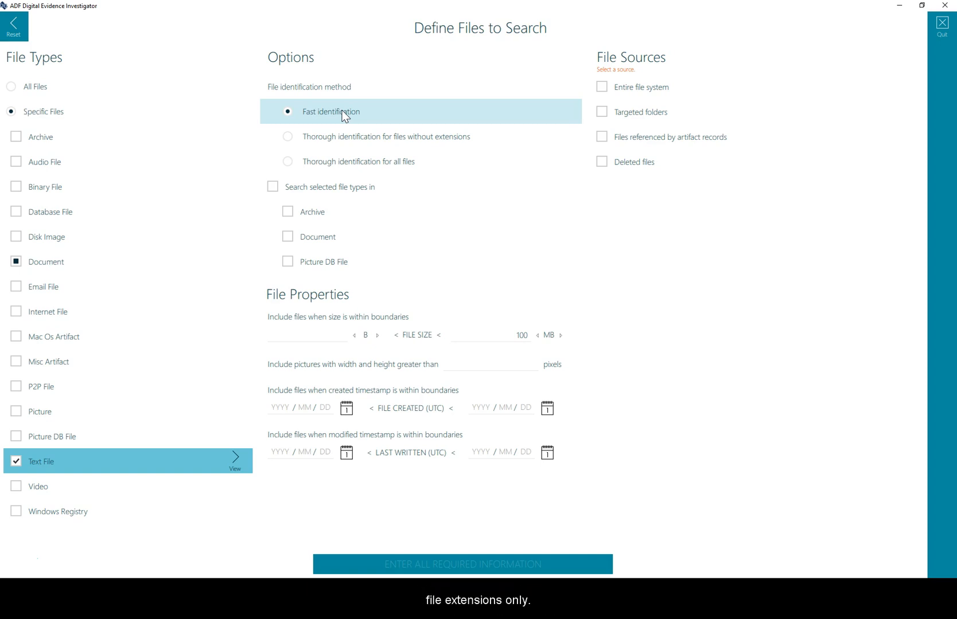
Set file identification to thorough for all files and have the selected file types searched inside archives only
left_click(346, 140)
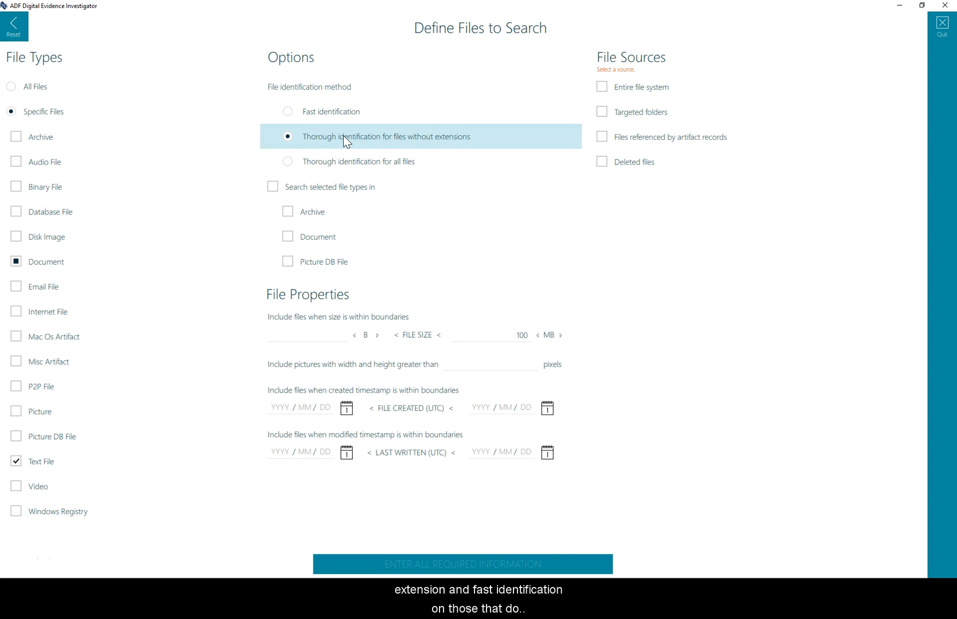
left_click(343, 136)
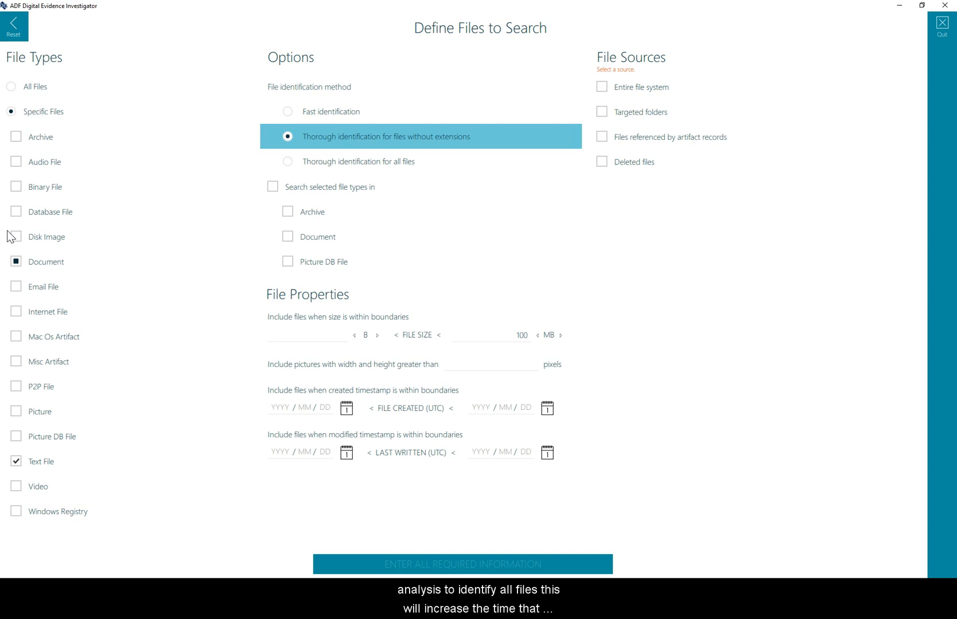
left_click(272, 187)
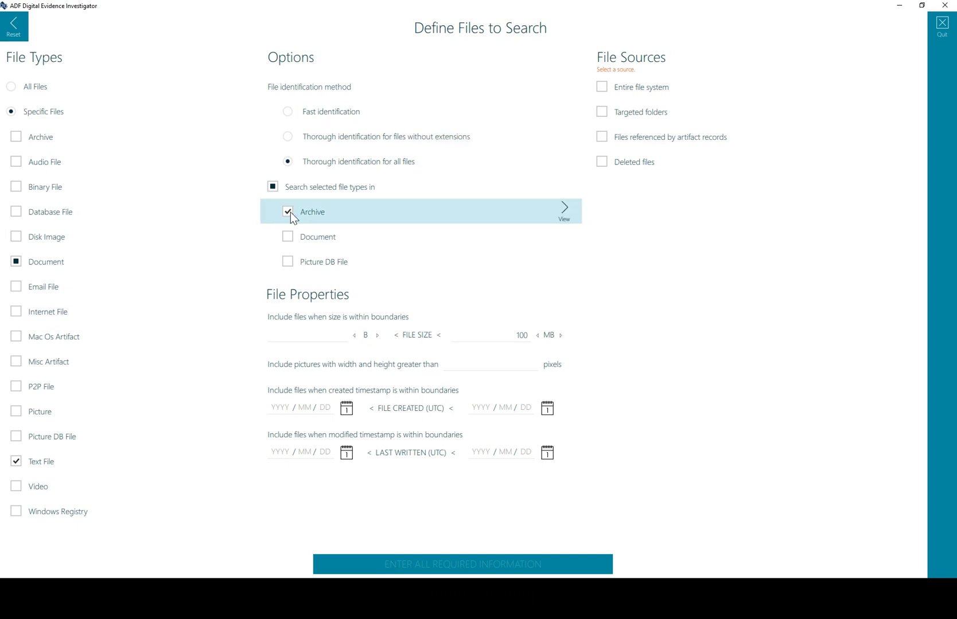
left_click(287, 212)
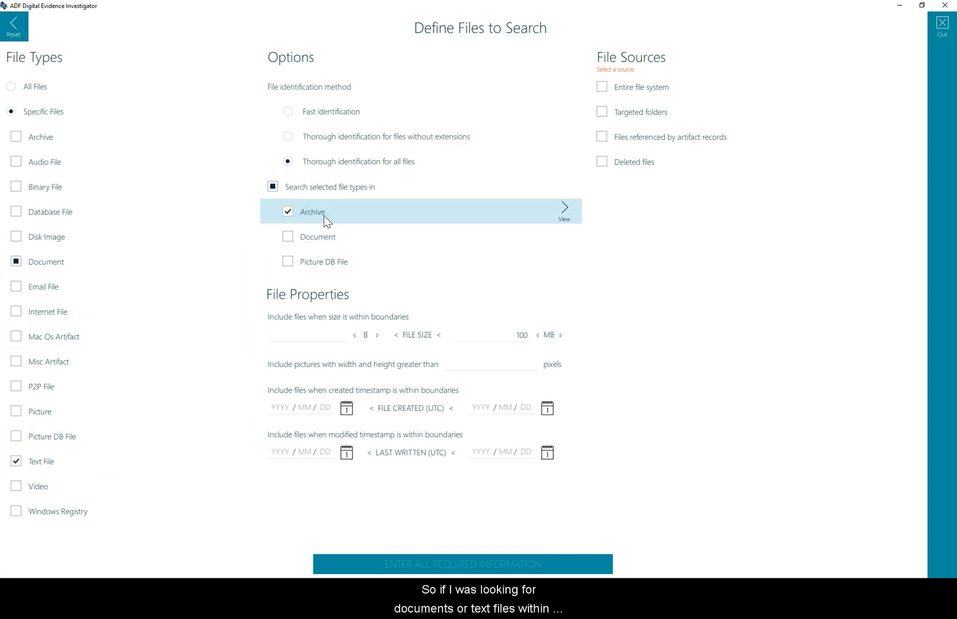
left_click(285, 218)
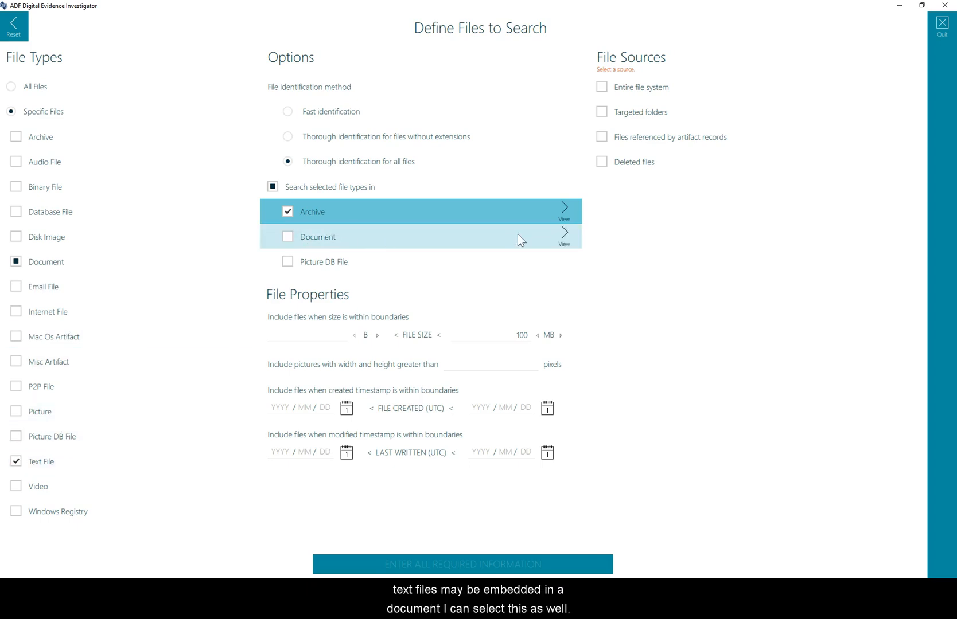
left_click(288, 238)
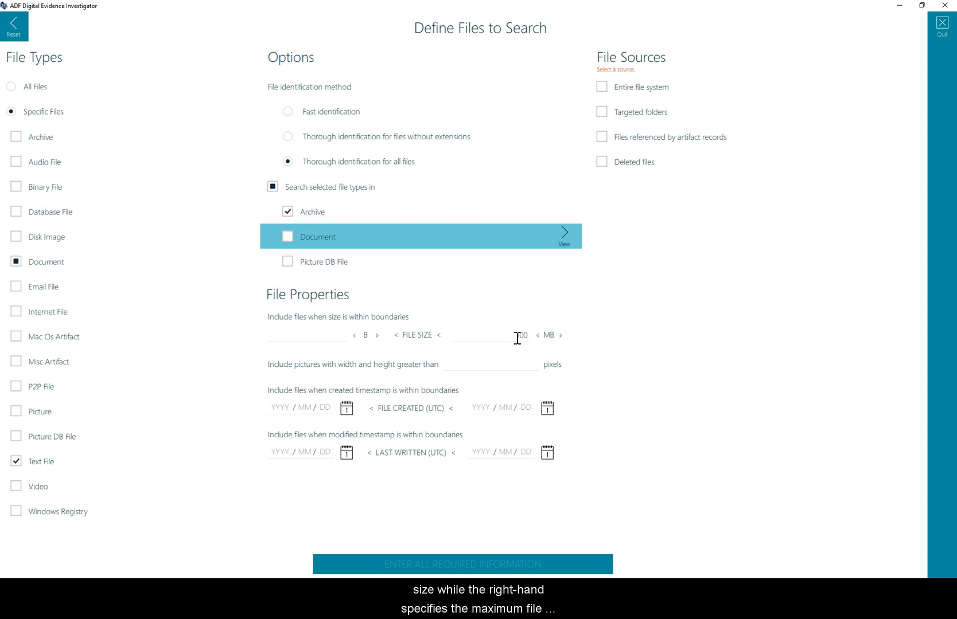
Cycle the minimum file size unit up to GB and back to B
left_click(378, 335)
left_click(378, 335)
left_click(378, 335)
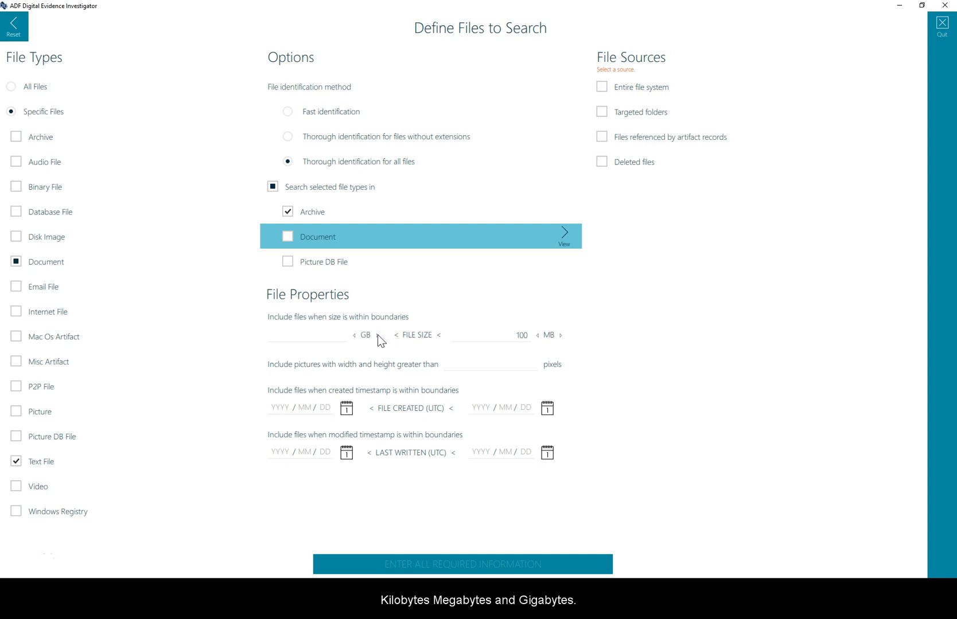
left_click(354, 335)
left_click(354, 335)
left_click(354, 335)
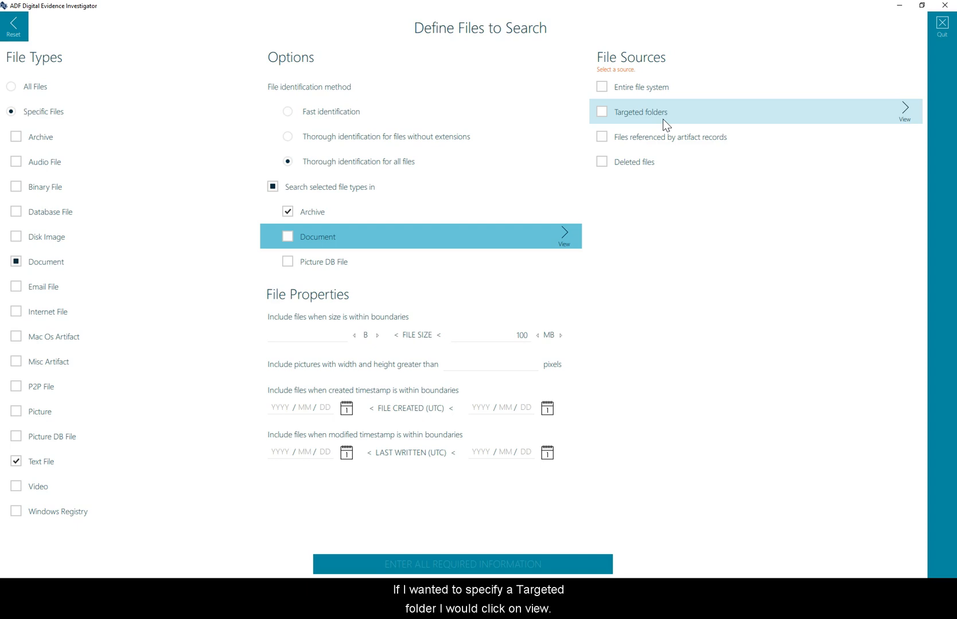
Add the targeted folders /users/.* and /documents and settings/.* as file sources
left_click(905, 111)
scroll(350, 301, "down", 2)
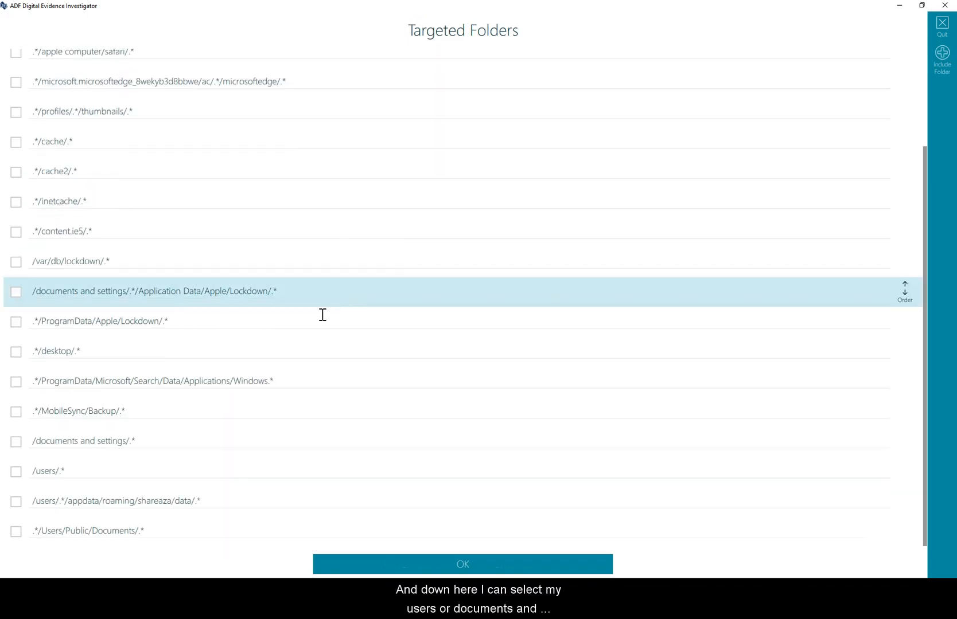
left_click(13, 473)
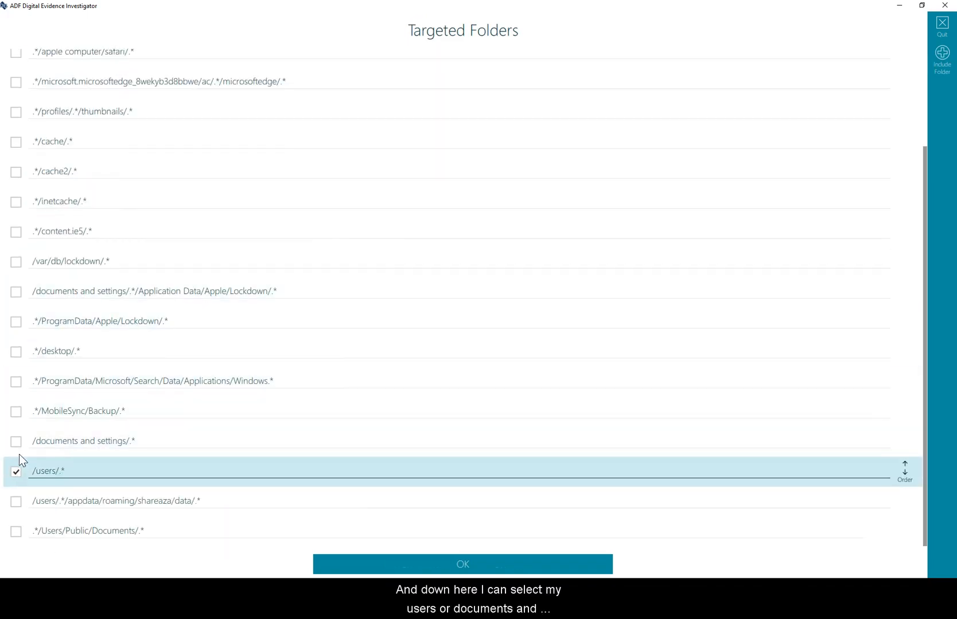
left_click(17, 442)
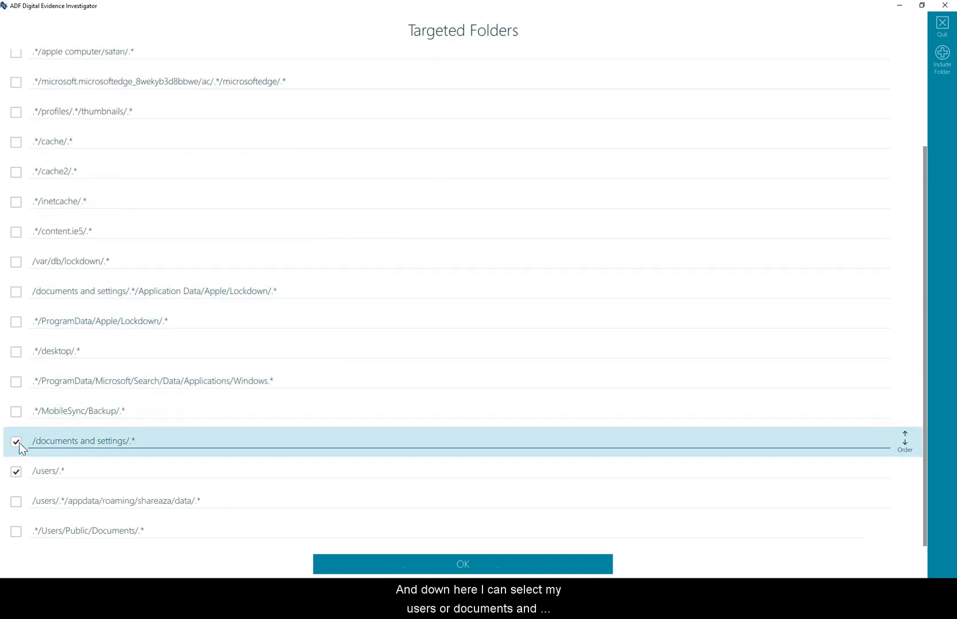
left_click(446, 567)
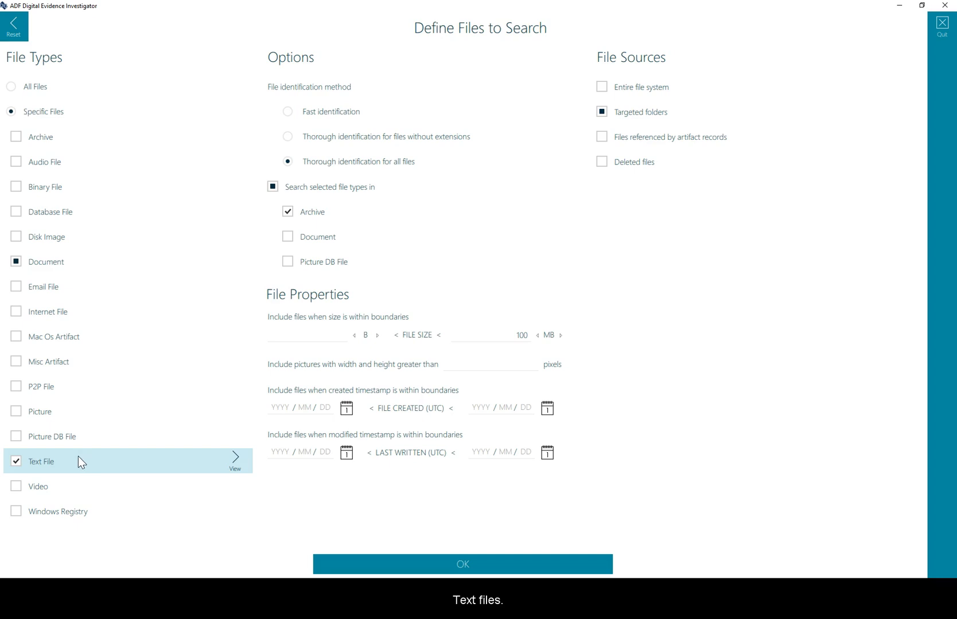
Set identification to thorough for files without extensions, and add files referenced by artifact records and deleted files as sources
left_click(340, 143)
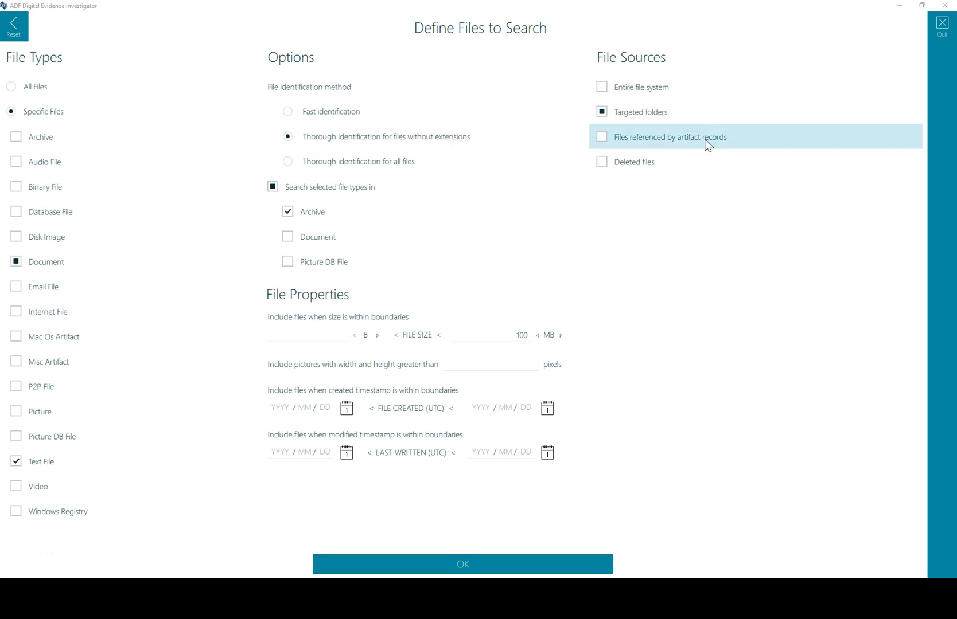
left_click(602, 137)
left_click(602, 163)
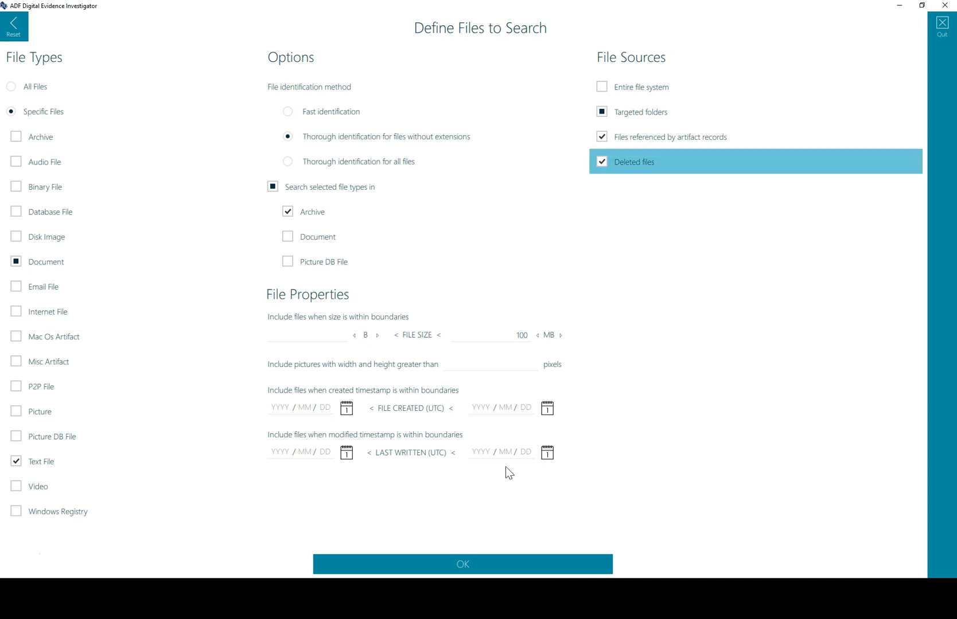
Confirm the files to search and save the Keyword List 1 capture to the search profile
left_click(464, 565)
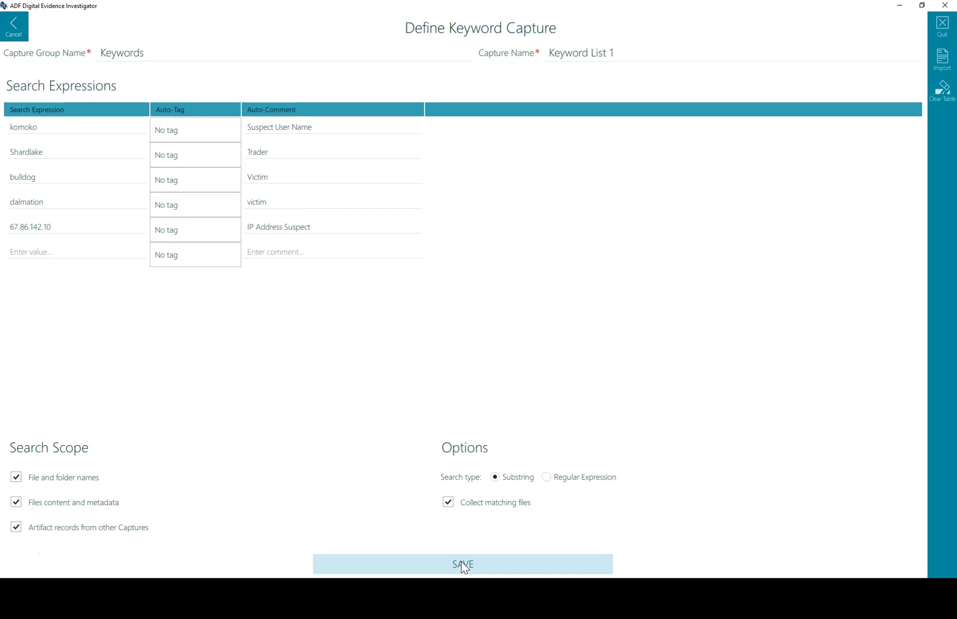
left_click(463, 565)
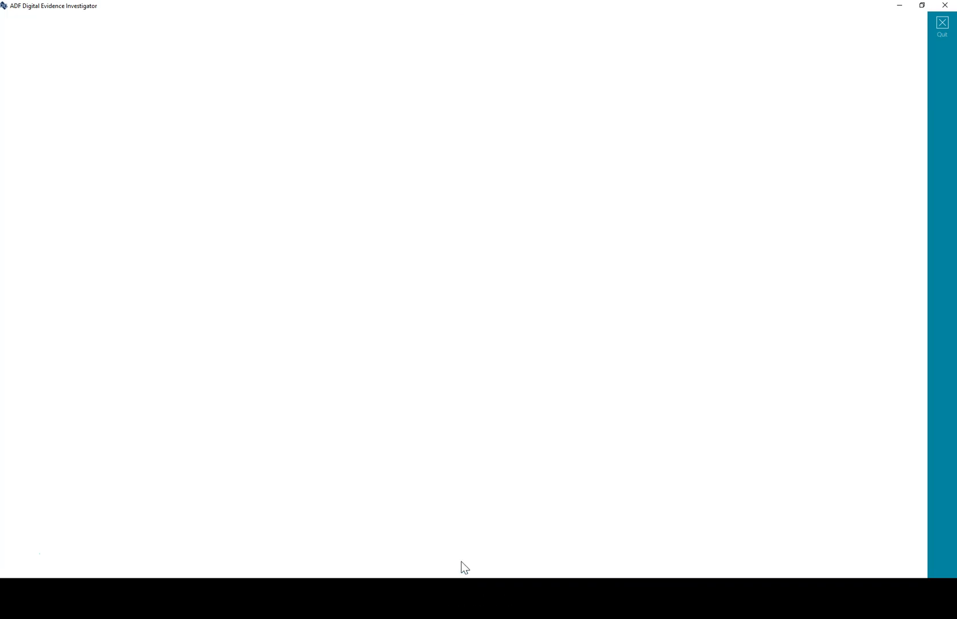
mouse_move(746, 422)
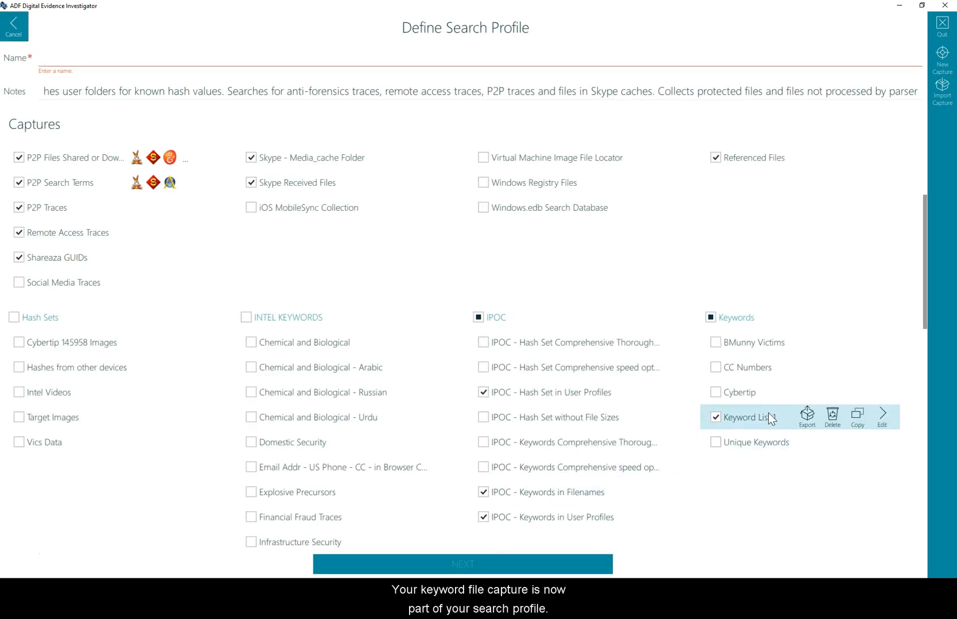